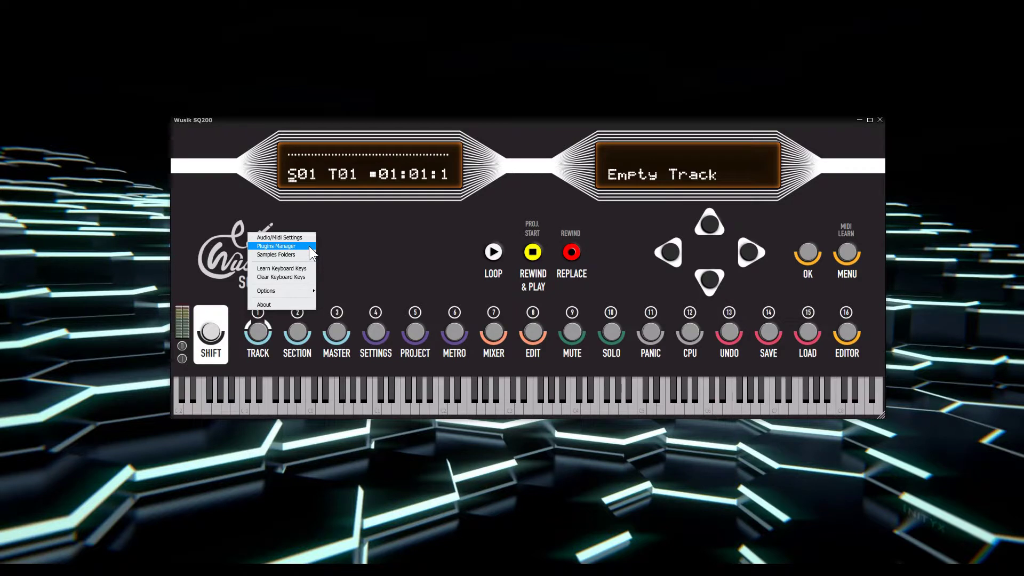
Open the plugins manager and switch the PerfectSpace plugin active and back to inactive.
click(310, 245)
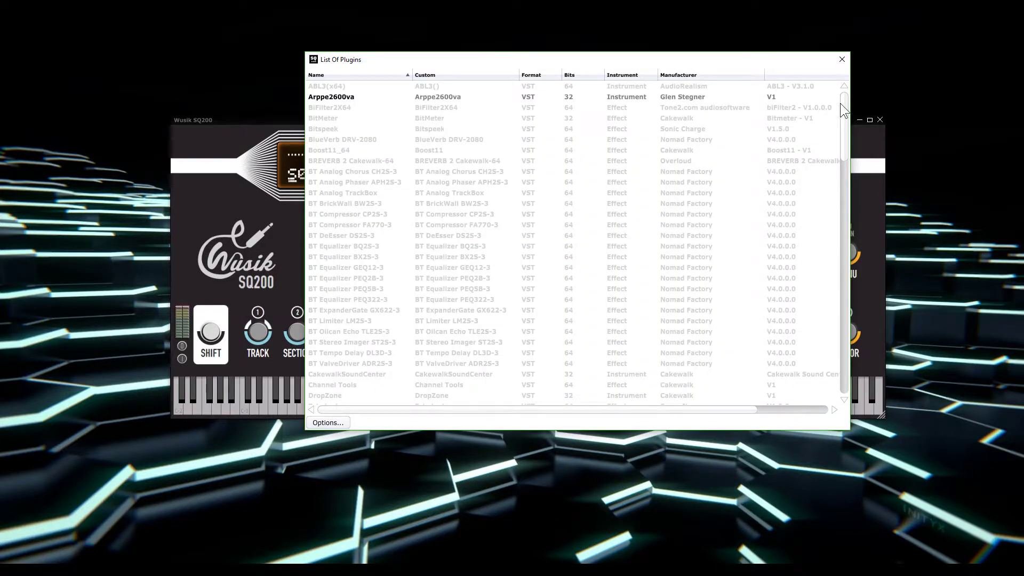
drag(841, 105, 847, 175)
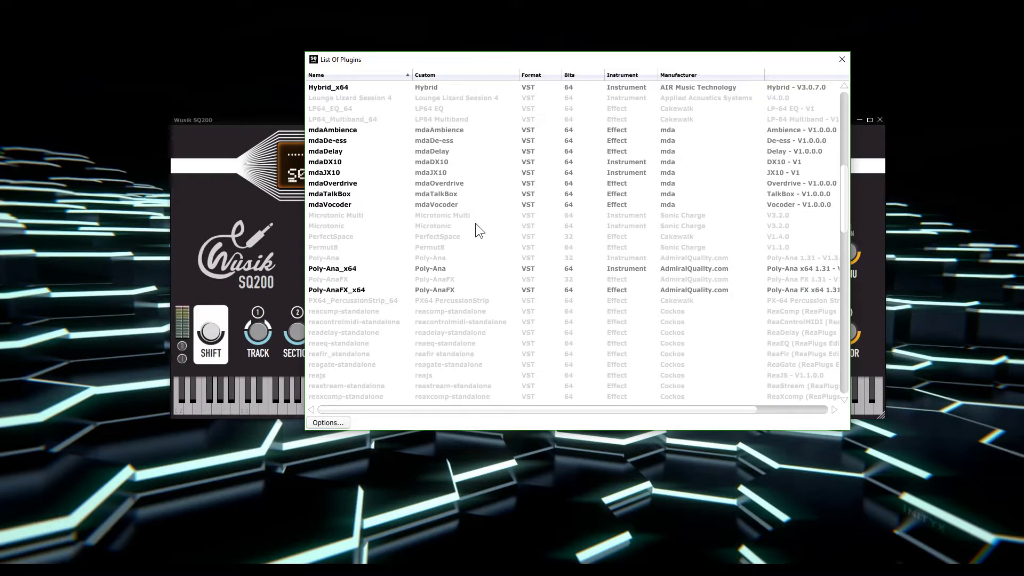
right_click(451, 234)
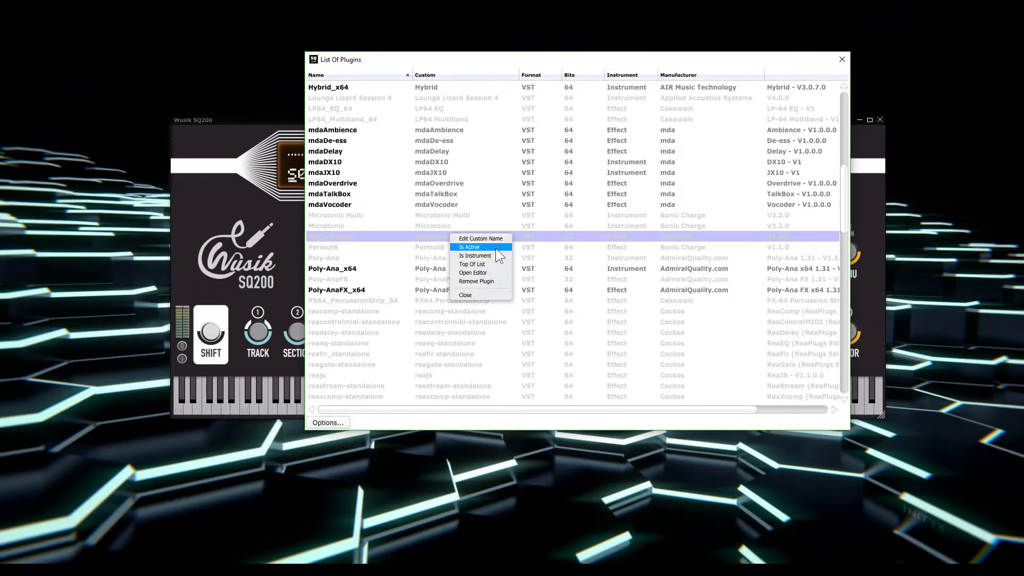
click(495, 248)
right_click(466, 236)
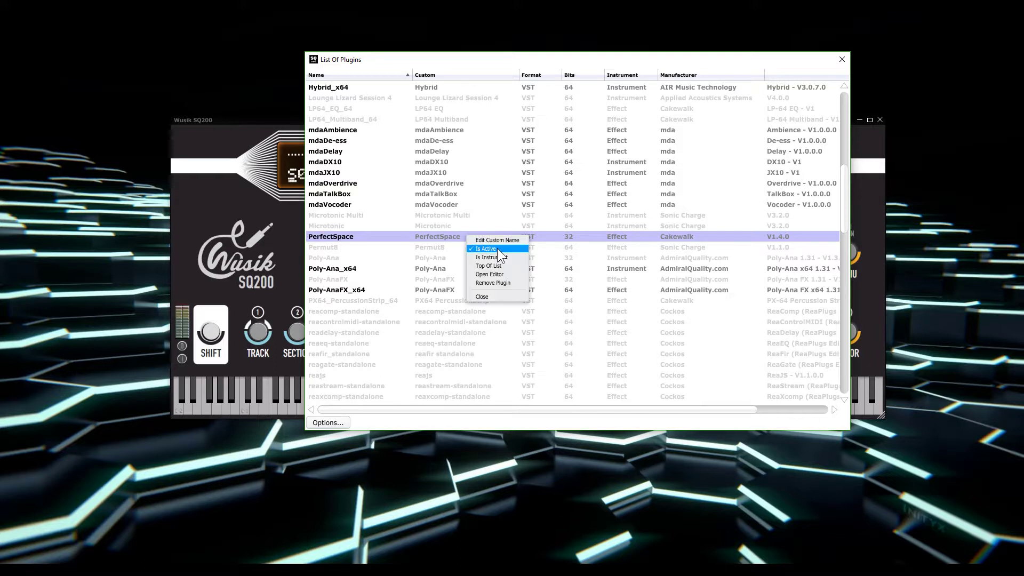
click(496, 248)
Look through the whole plugin list for active, inactive and failed plugins, and close the list.
drag(846, 192, 866, 119)
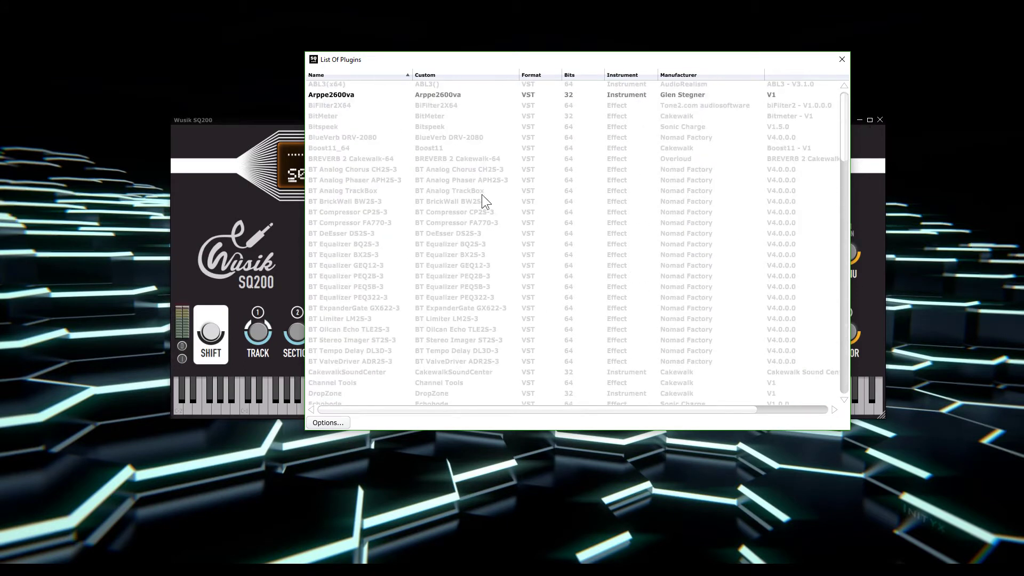
scroll(483, 190, down, 8)
scroll(501, 208, down, 18)
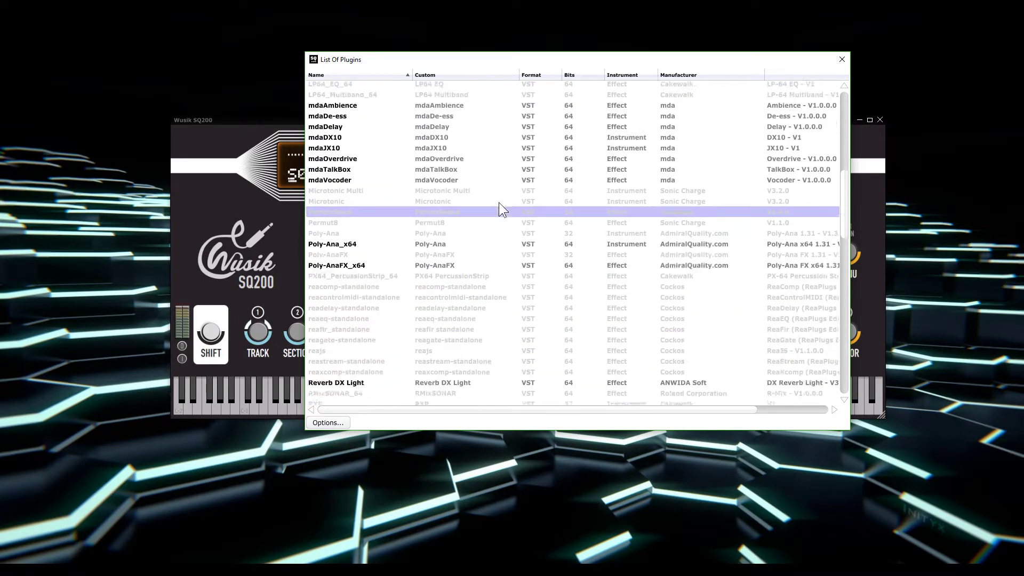
scroll(519, 216, down, 10)
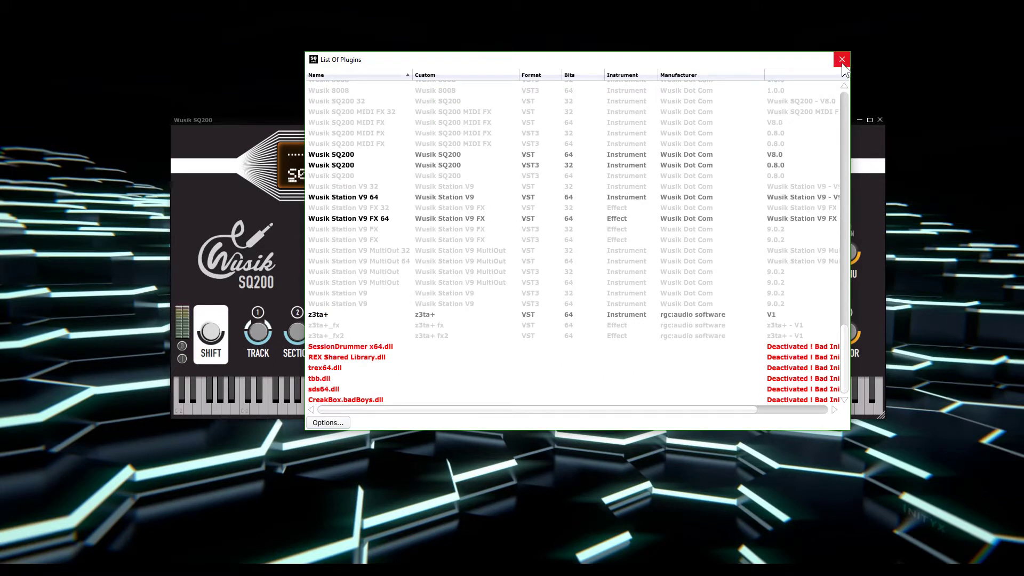
click(842, 60)
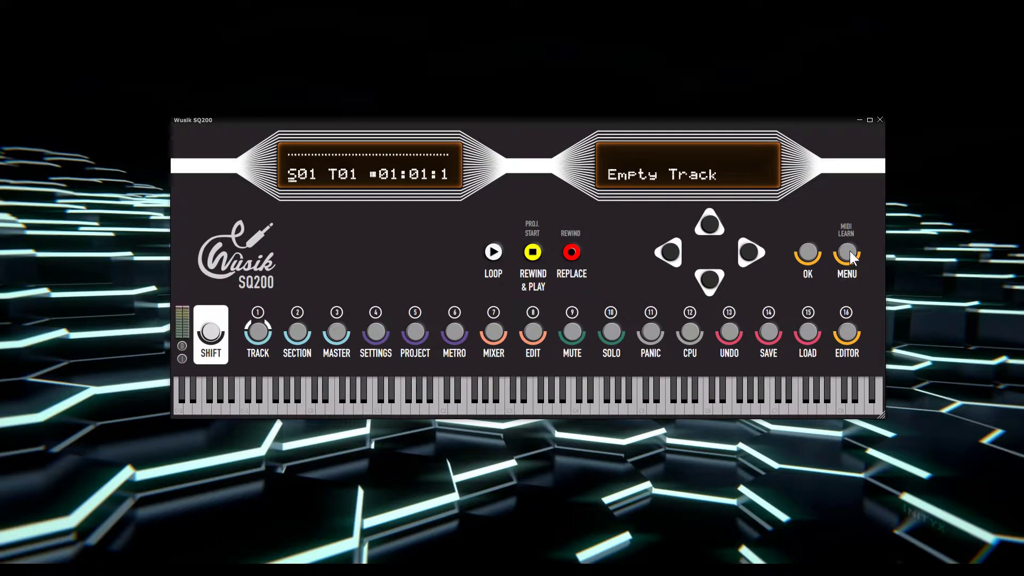
Add a new instrument to the empty track 1 using the mdaJX10 plugin.
key(Return)
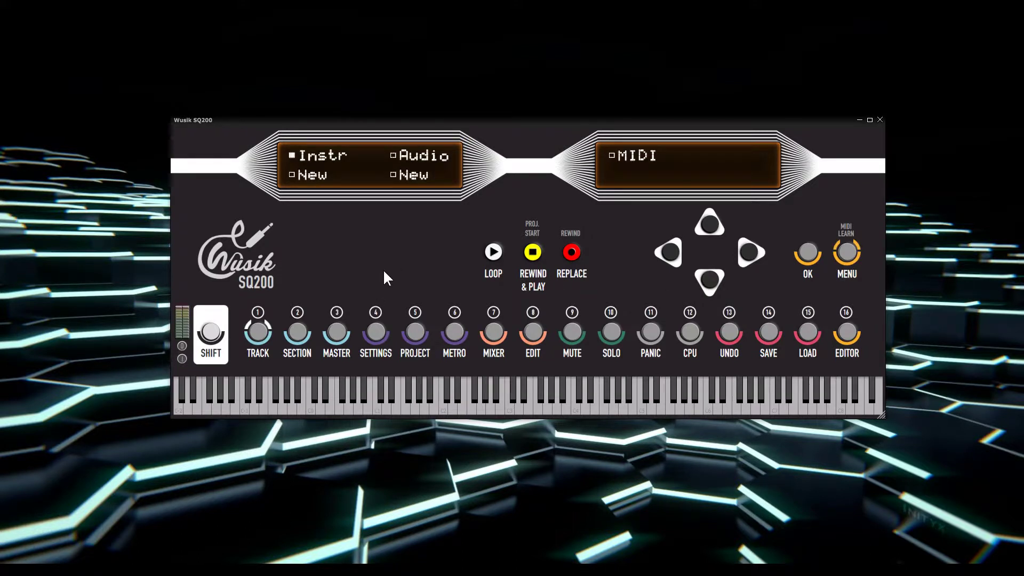
key(Escape)
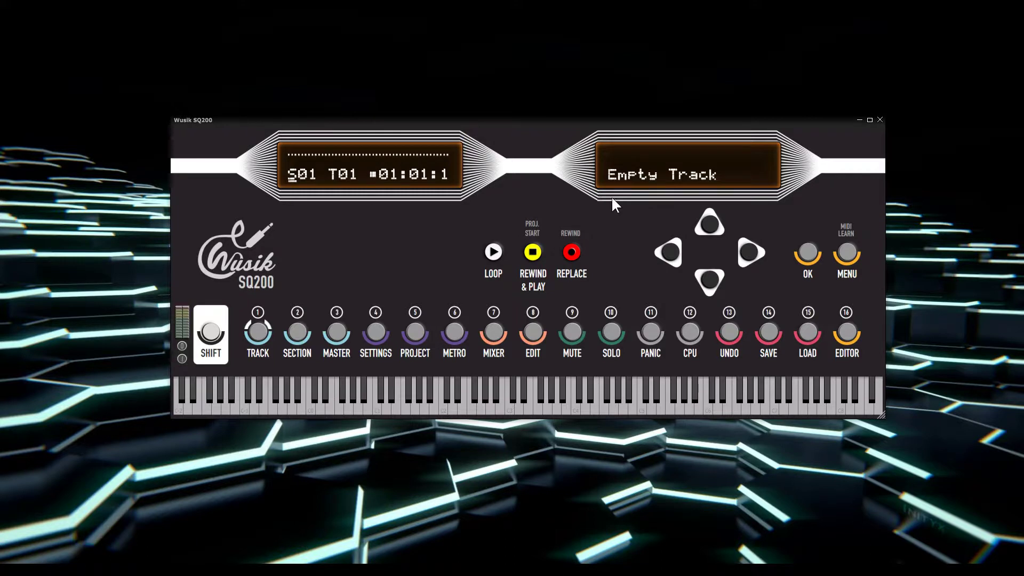
key(Return)
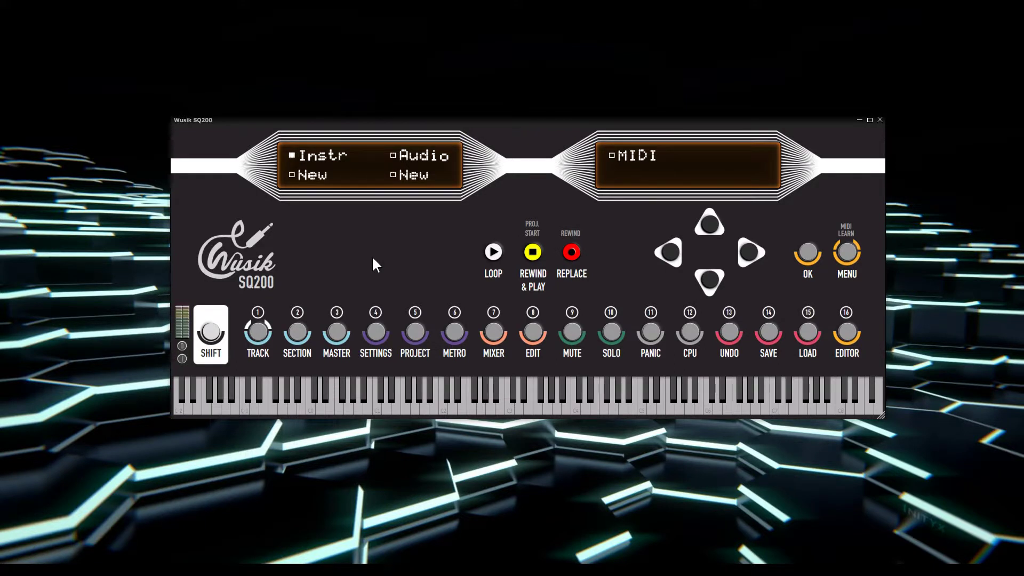
key(Return)
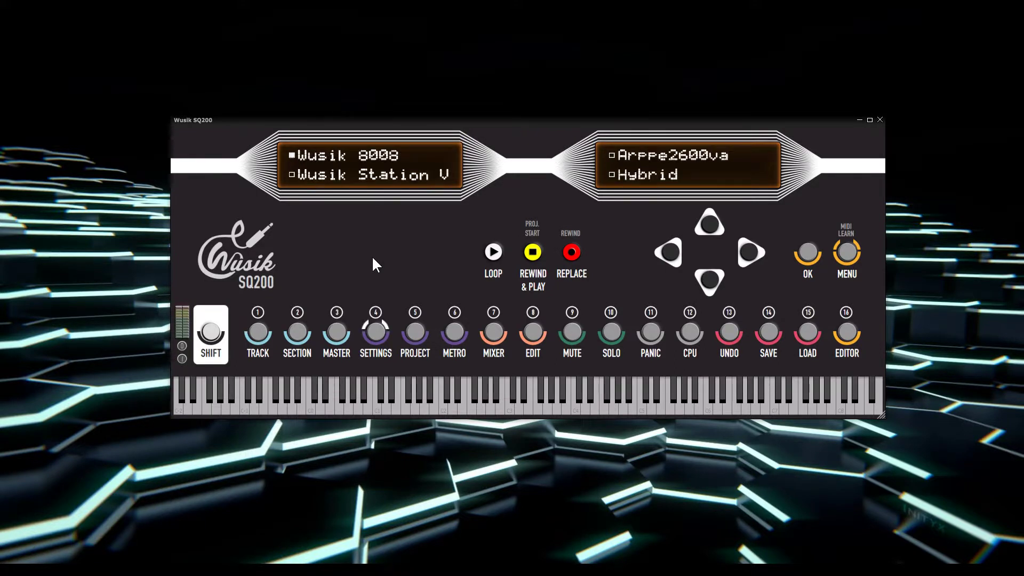
key(Right)
key(Right)
key(Right)
key(Right)
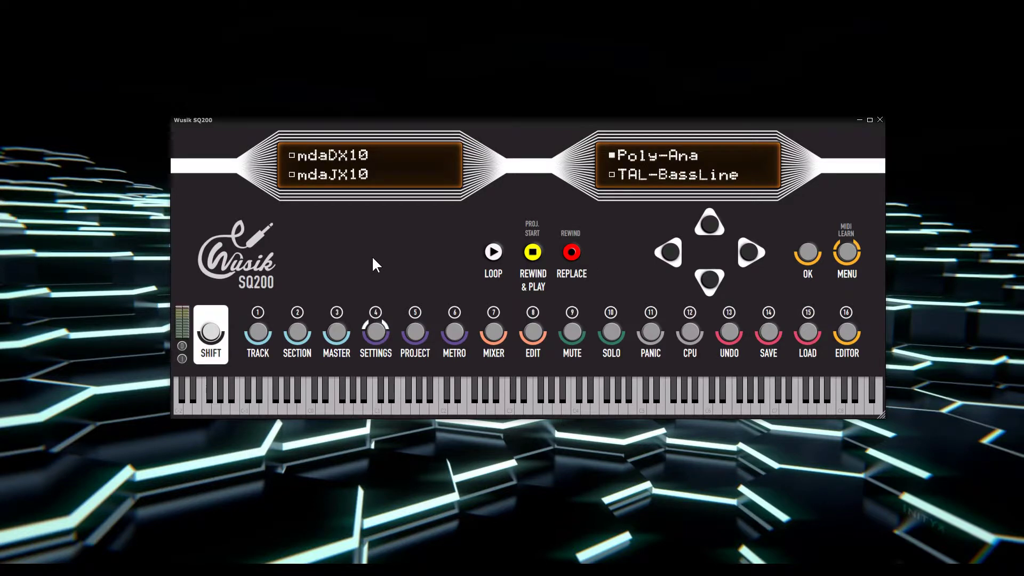
key(Left)
key(Left)
key(Right)
key(Left)
key(Down)
key(Return)
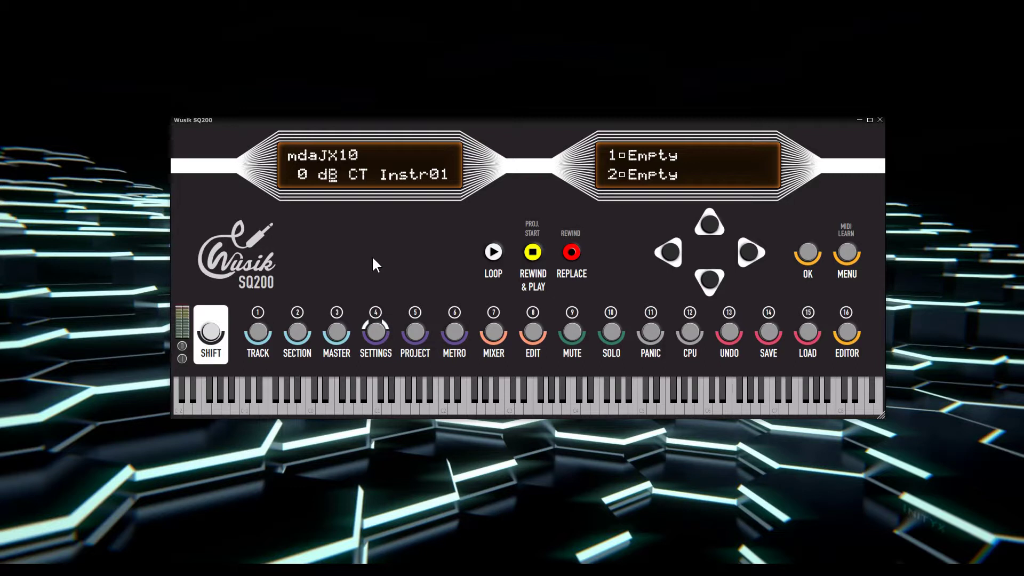
Try out the new instrument's volume, pan and instrument slot settings, and return to the main track screen.
key(Right)
key(Left)
key(Up)
key(Down)
key(Right)
key(Up)
key(Down)
key(Down)
key(Up)
key(Right)
key(Down)
key(Up)
key(Escape)
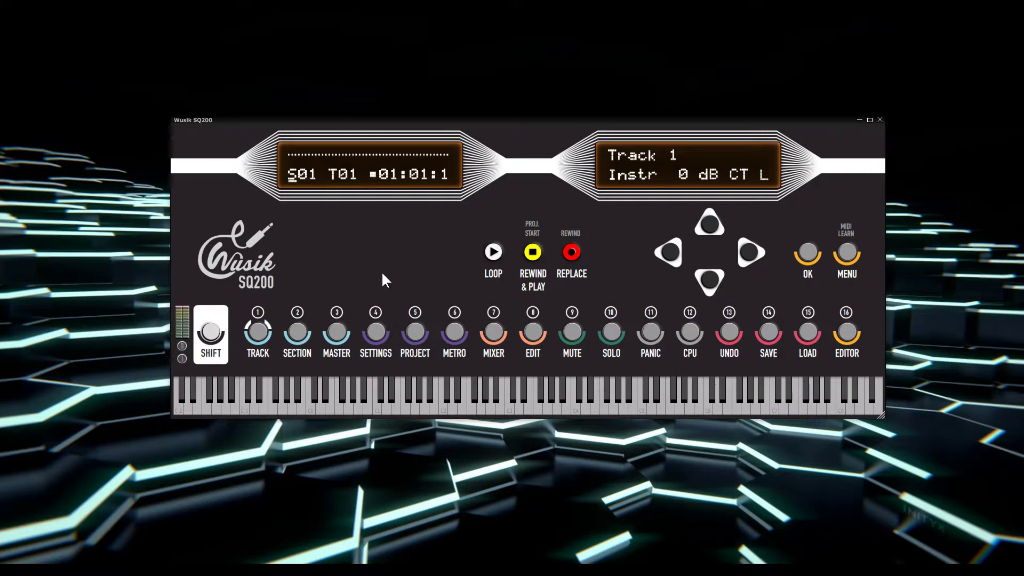
Open the track's instrument settings and rename the mdaJX10 instrument as Analog Bass.
key(4)
key(Right)
key(Right)
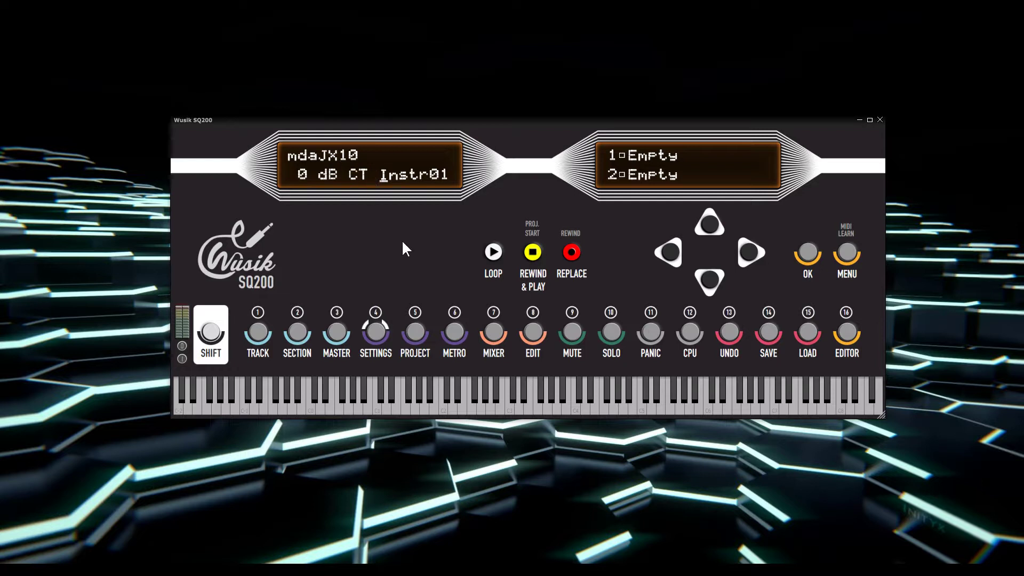
key(Return)
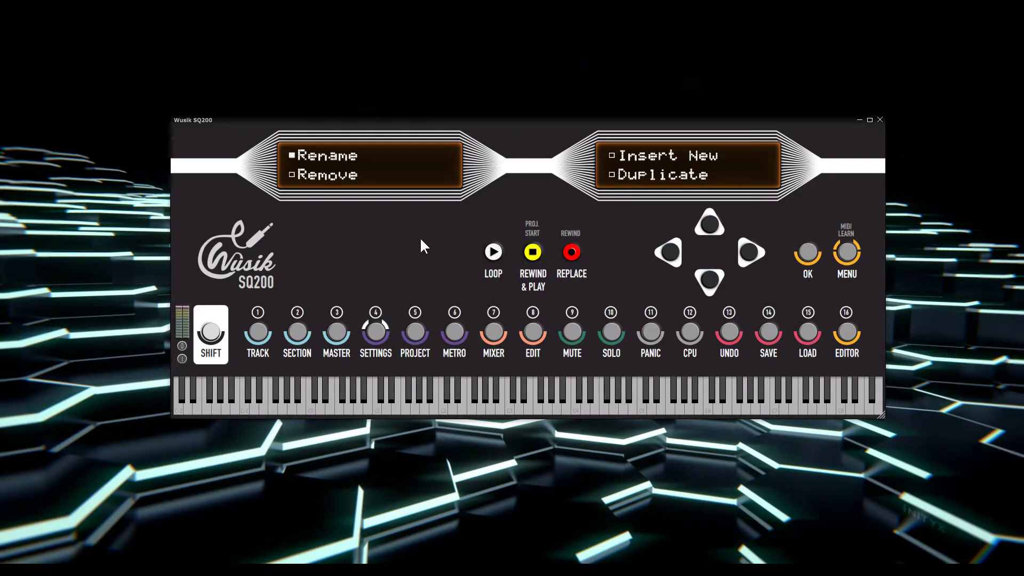
key(Return)
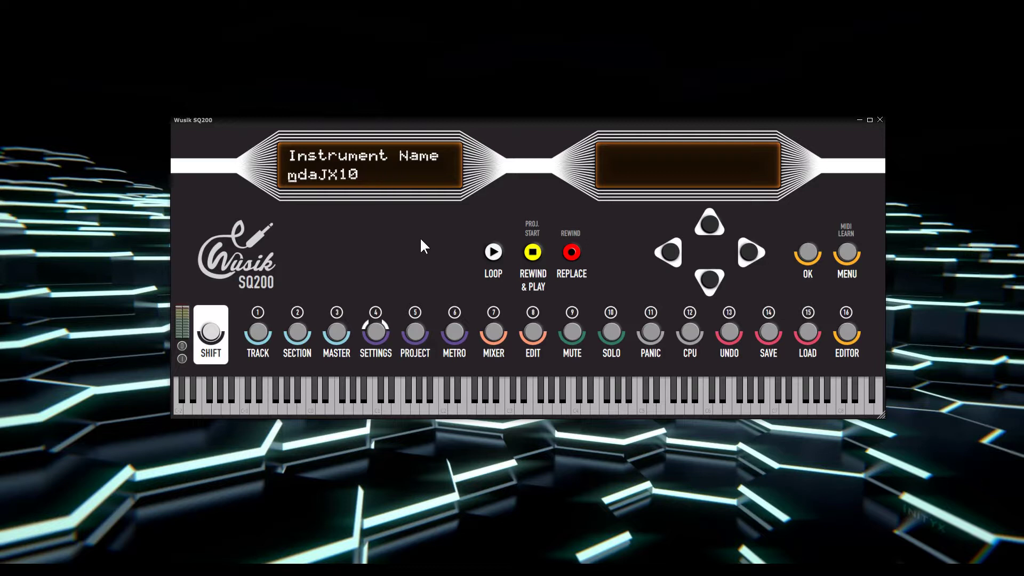
key(Delete)
key(Delete)
key(Delete)
key(Delete)
key(Delete)
key(Delete)
key(Delete)
text(Analog Bass)
key(Return)
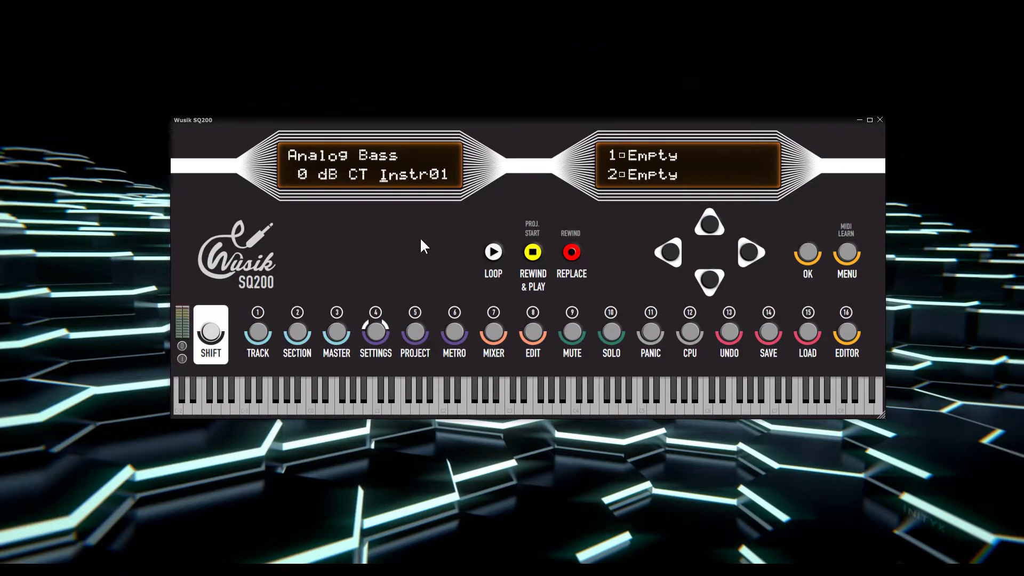
Look through the numbered slots and further settings of the Analog Bass instrument.
key(Right)
key(Down)
key(Down)
key(Down)
key(Down)
key(Down)
key(Down)
key(Down)
key(Up)
key(Up)
key(Up)
key(Up)
key(Up)
key(Up)
key(Up)
Open the Analog Bass instrument's program list, browse as far as 808 State Lead and go back to Space Chimes.
key(Return)
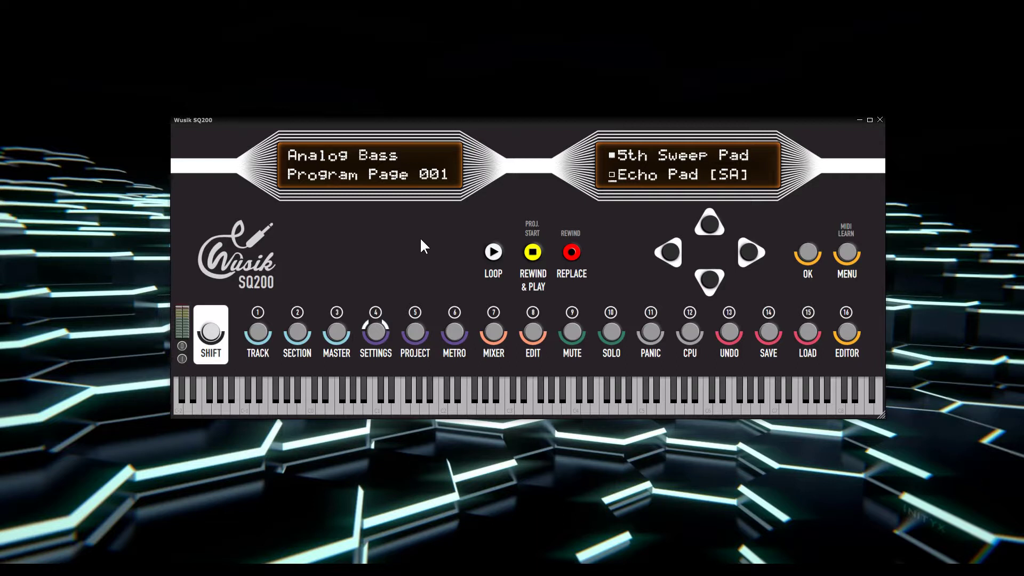
key(Down)
key(Down)
key(Down)
key(Down)
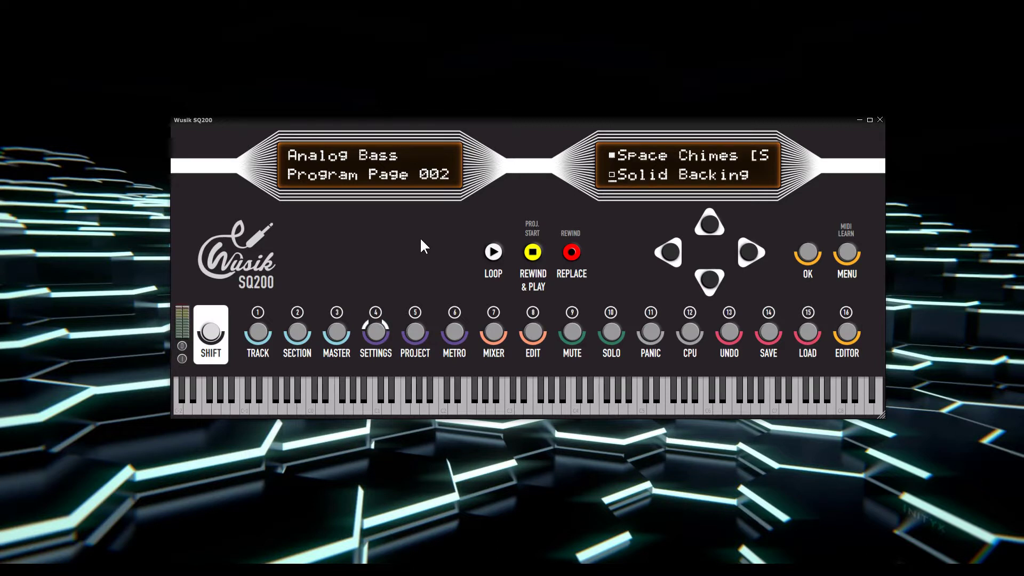
key(Down)
key(Down)
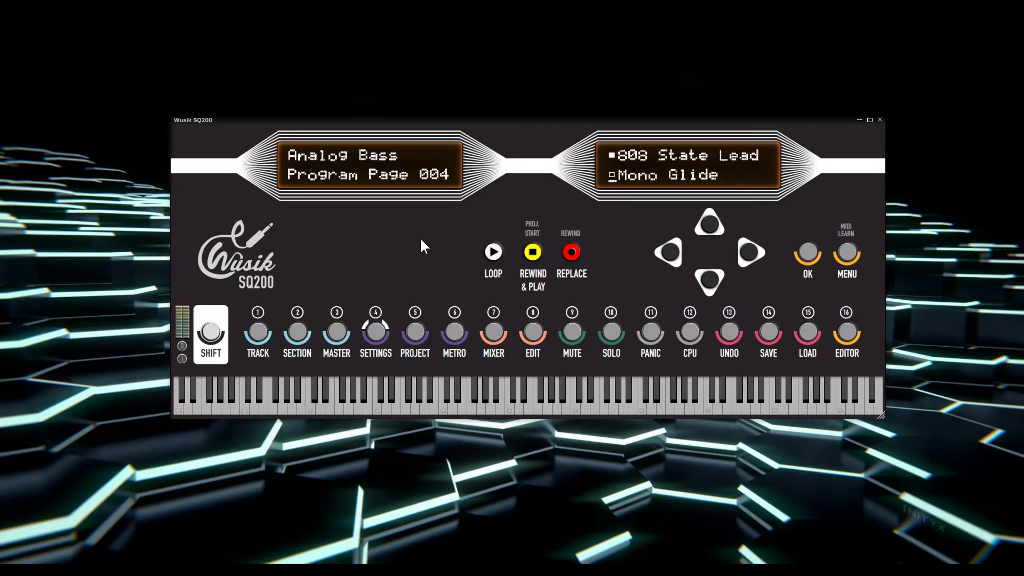
key(Up)
key(Up)
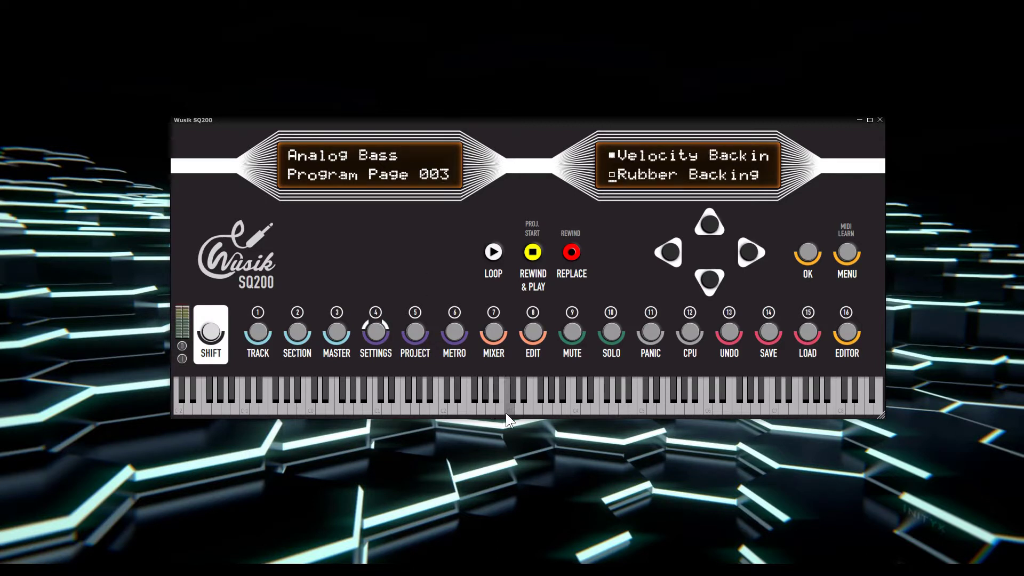
key(Up)
key(Up)
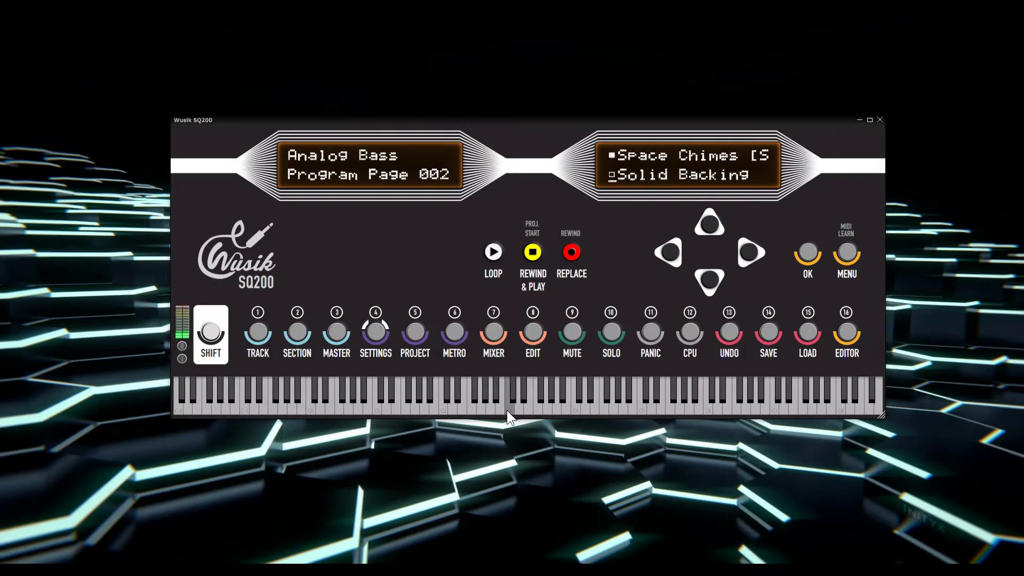
Select the Gangsta Whine program on program page 7.
key(Down)
key(Down)
key(Down)
key(Down)
key(Down)
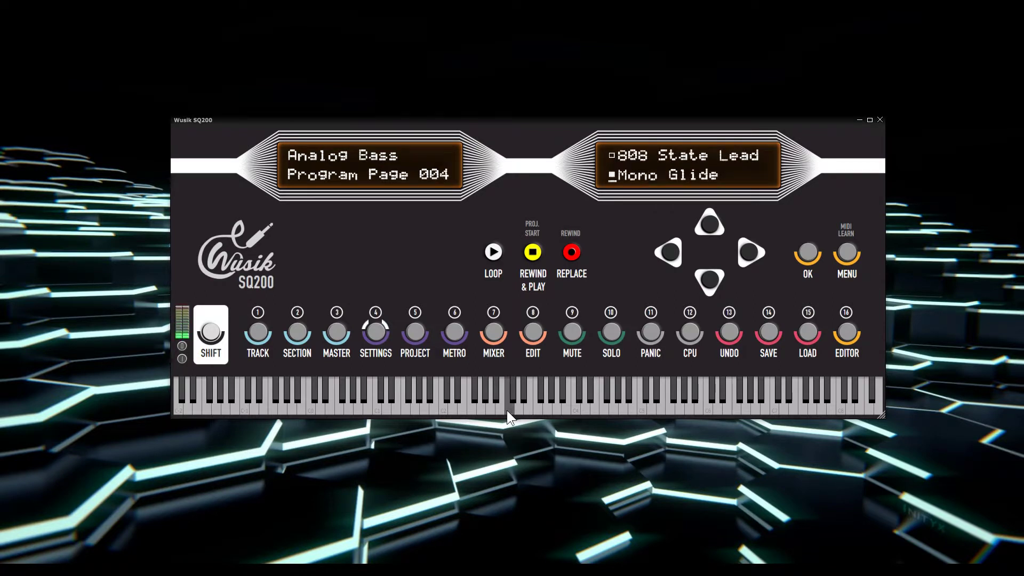
key(Down)
key(Down)
key(Down)
key(Down)
key(Down)
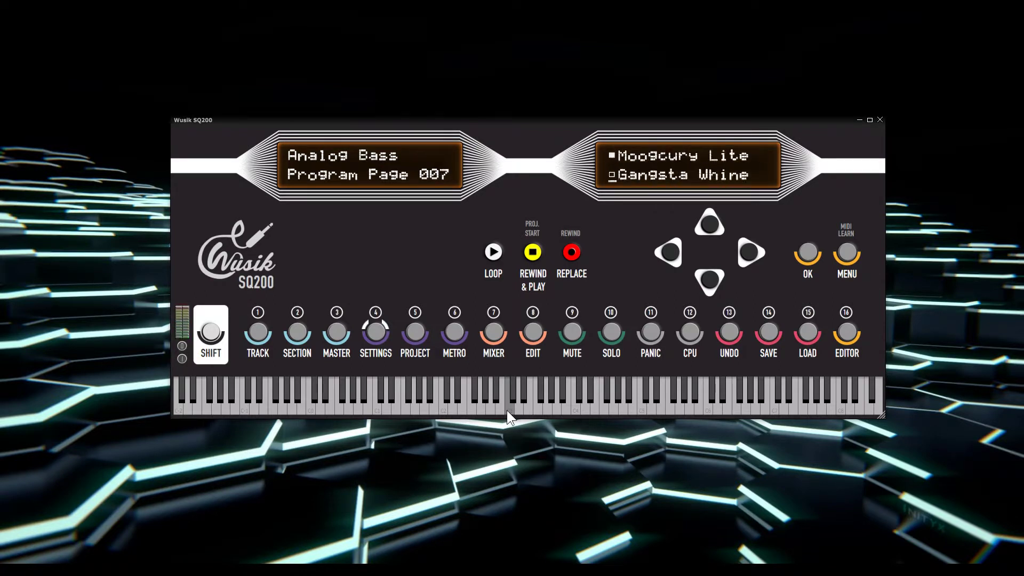
key(Down)
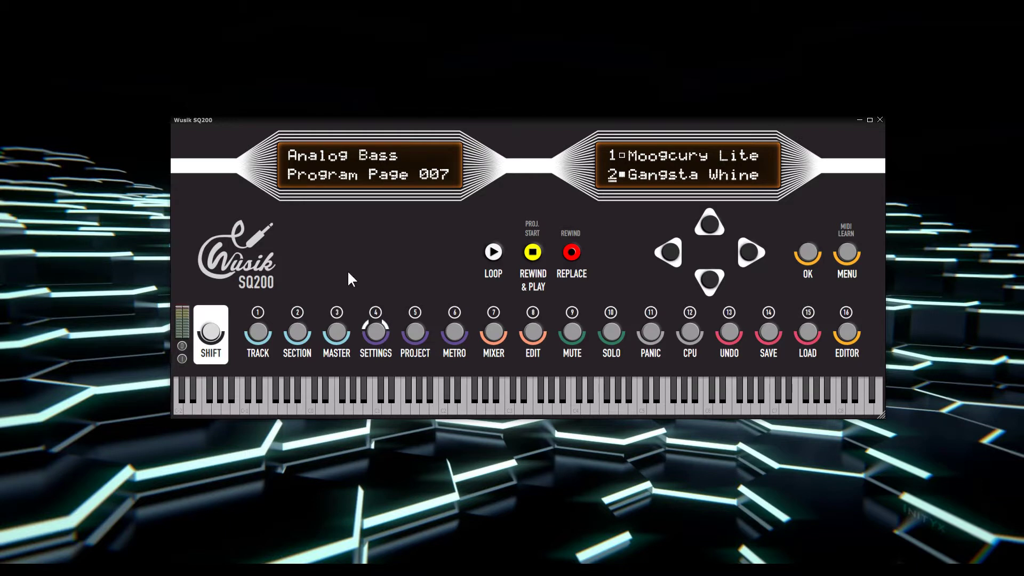
Go back to program page 1 and leaf through the program list up to page 18.
key(Up)
key(Up)
key(Up)
key(Up)
key(Up)
key(Up)
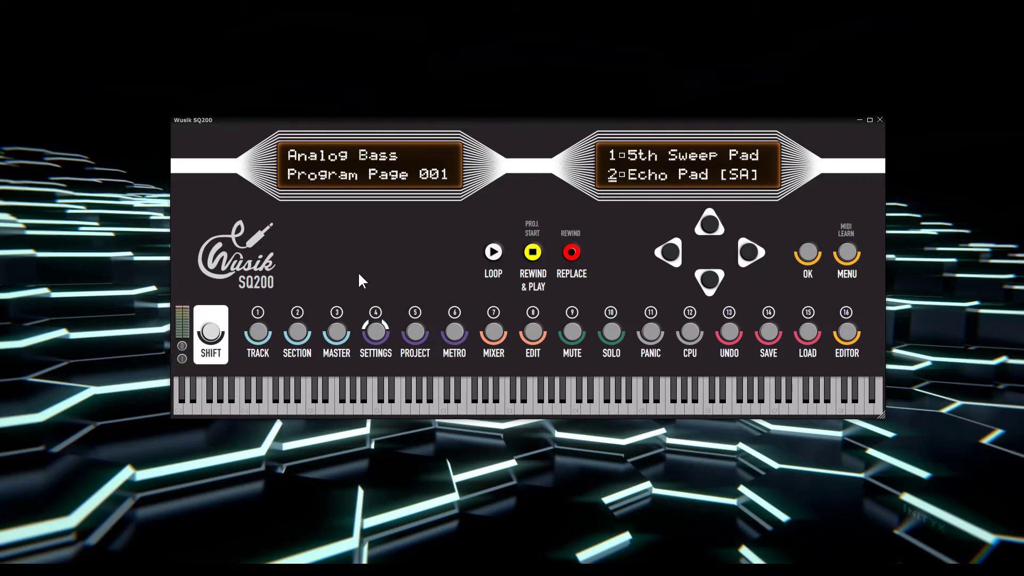
key(Down)
key(Down)
key(Down)
key(Down)
key(Down)
key(Down)
key(Down)
key(Down)
key(Down)
key(Down)
key(Down)
key(Down)
key(Down)
key(Down)
key(Down)
key(Down)
key(Down)
key(Down)
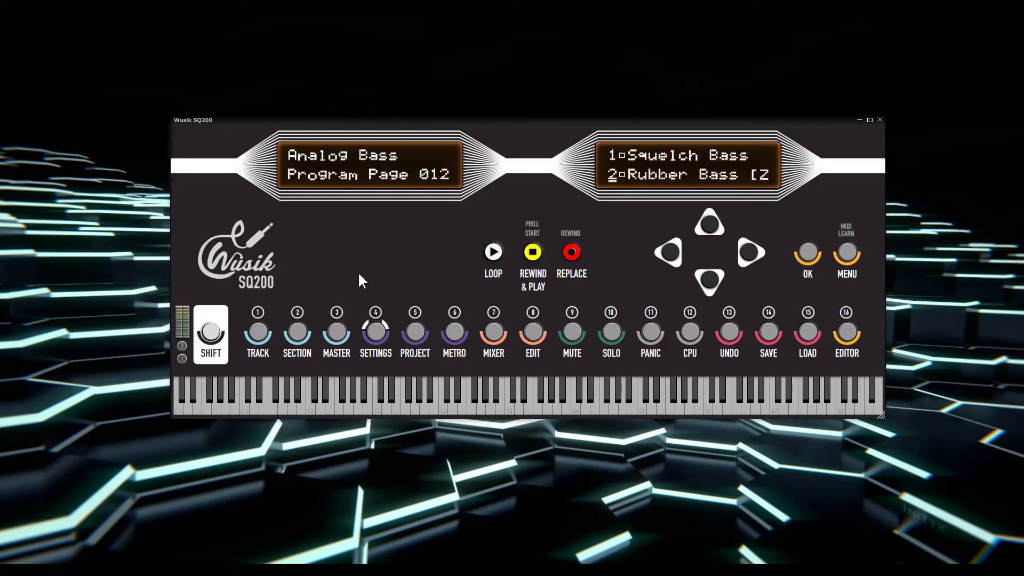
Page back through the program list to page 7 with Moogcury Lite and Gangsta Whine.
key(Up)
key(Up)
key(Up)
key(Up)
key(Up)
key(Up)
key(Up)
key(Up)
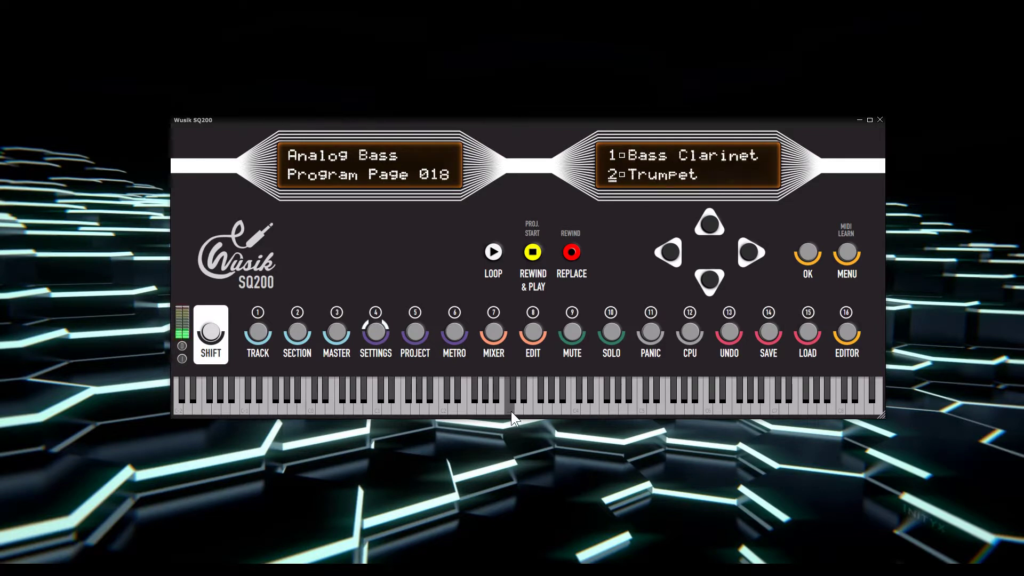
key(Up)
key(Up)
key(Up)
key(Up)
key(Up)
key(Up)
key(Up)
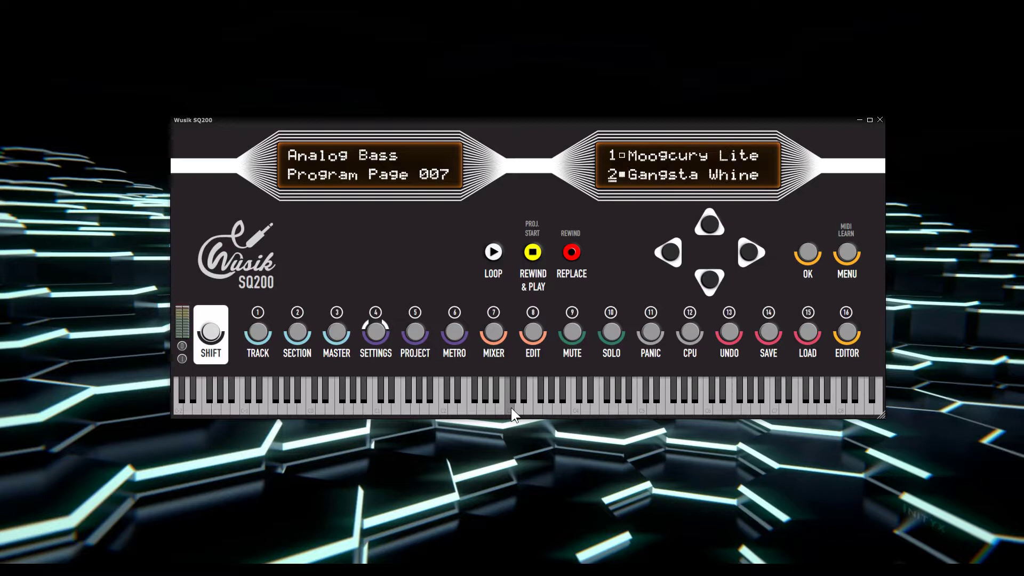
Choose the 303 Square Bass program on program page 9.
key(Down)
key(Down)
key(Down)
key(Down)
key(Down)
key(Down)
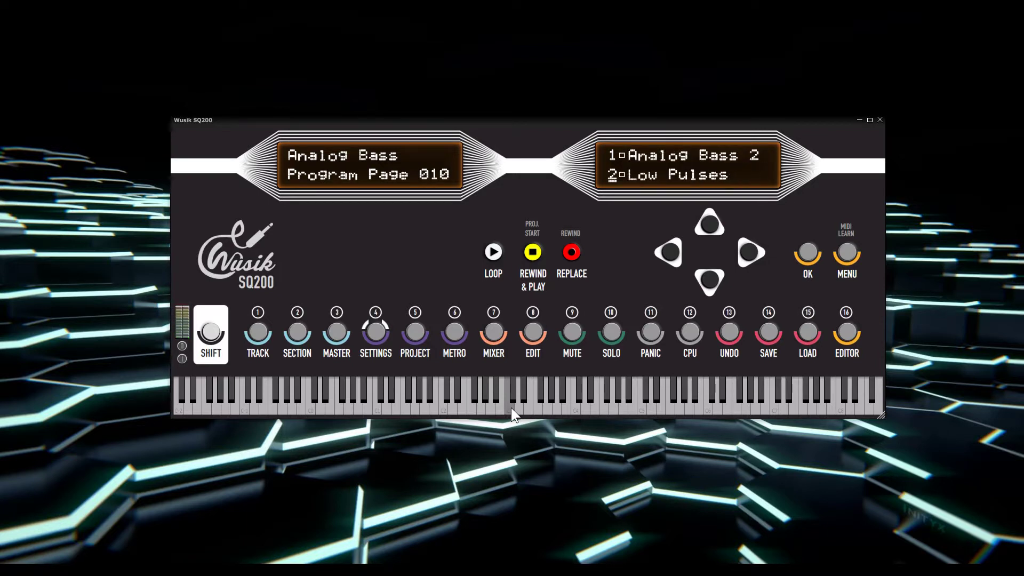
key(Up)
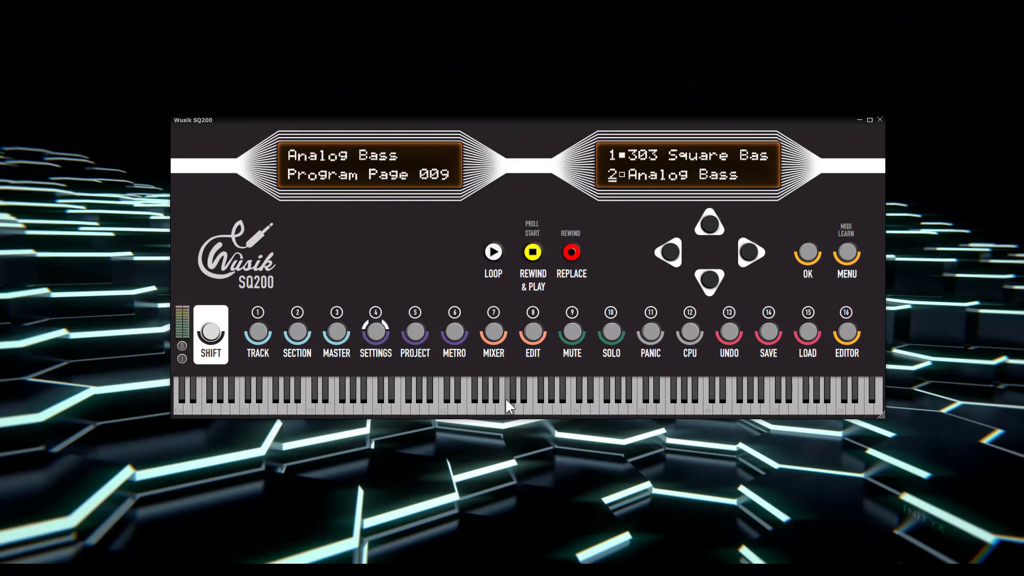
Choose the Squelch Bass program on program page 12.
key(Down)
key(Right)
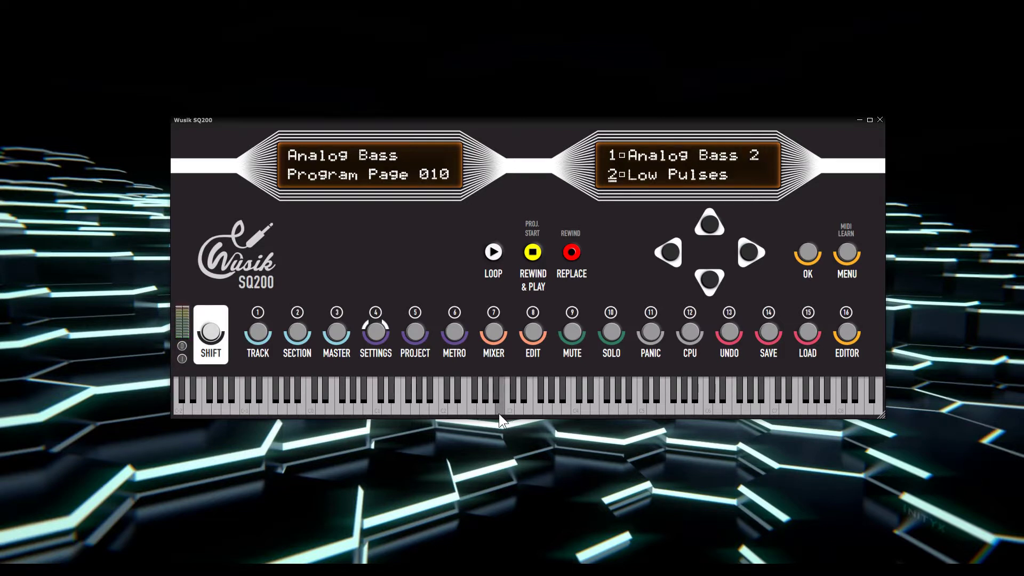
key(Right)
key(Right)
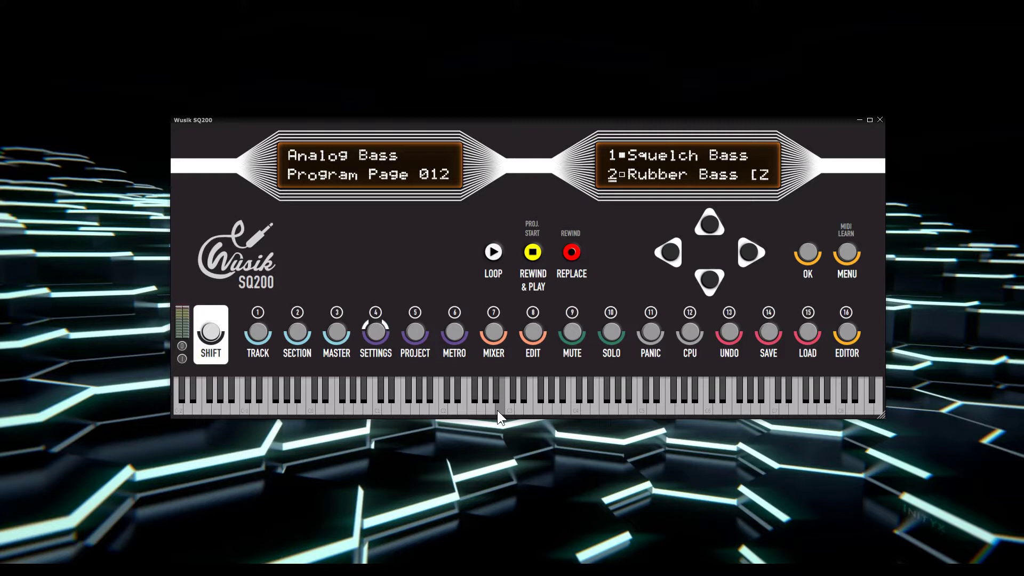
Audition the Squelch Bass program with a few notes and switch to Fretless Bass on program page 13.
click(490, 392)
click(522, 399)
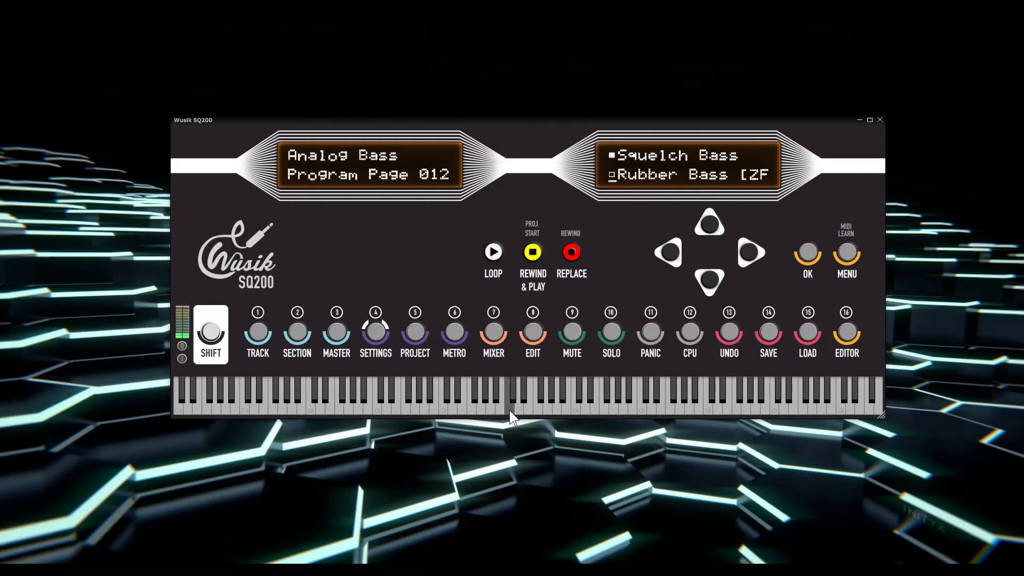
key(Down)
key(Down)
key(Down)
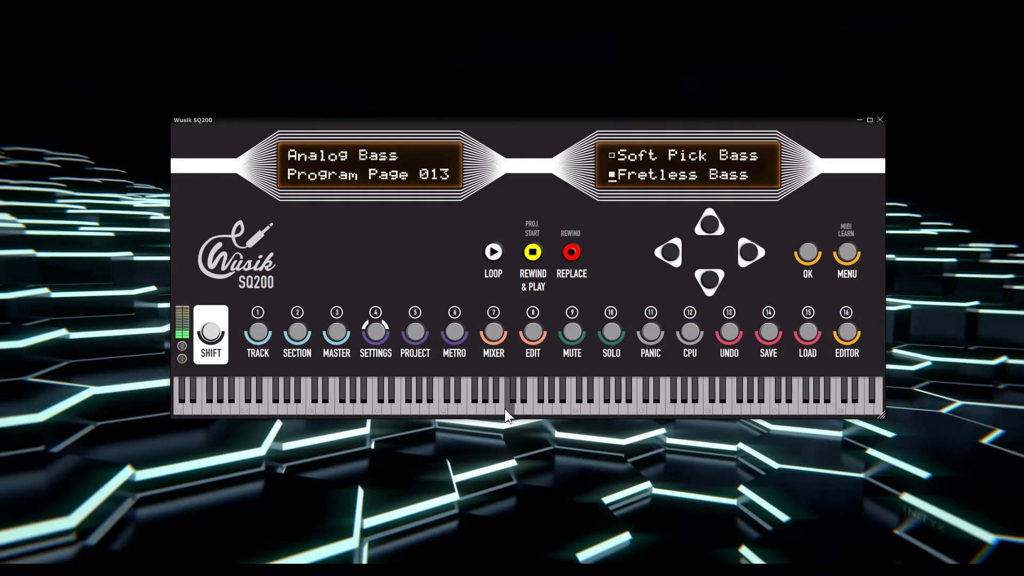
Step back through the program list to Wobble Bass on program page 11.
key(Down)
key(Up)
key(Up)
key(Up)
key(Up)
key(Up)
key(Up)
key(Up)
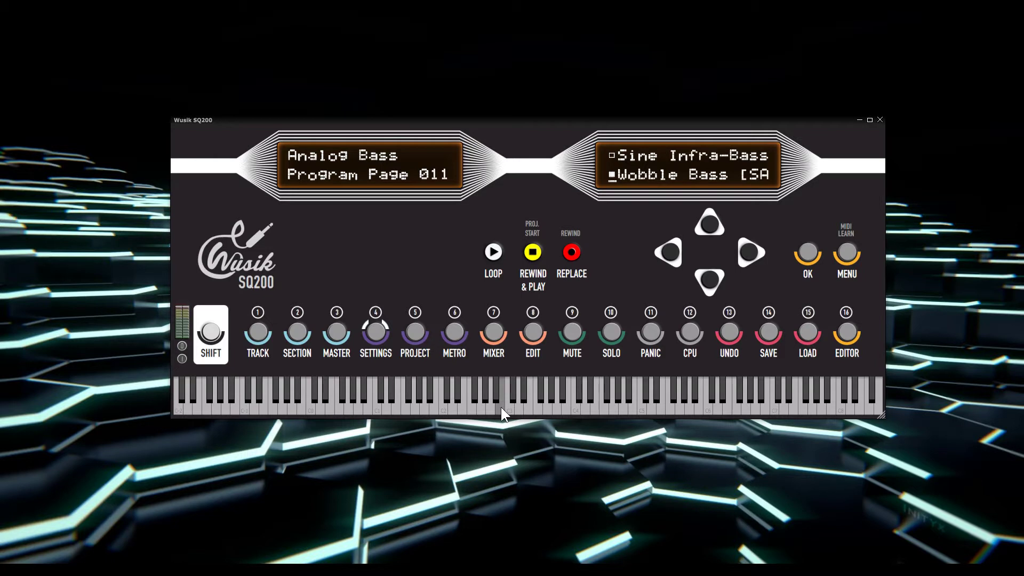
Choose the 303 Square Bass program on program page 9 and audition it with a note.
key(Up)
key(Up)
key(Up)
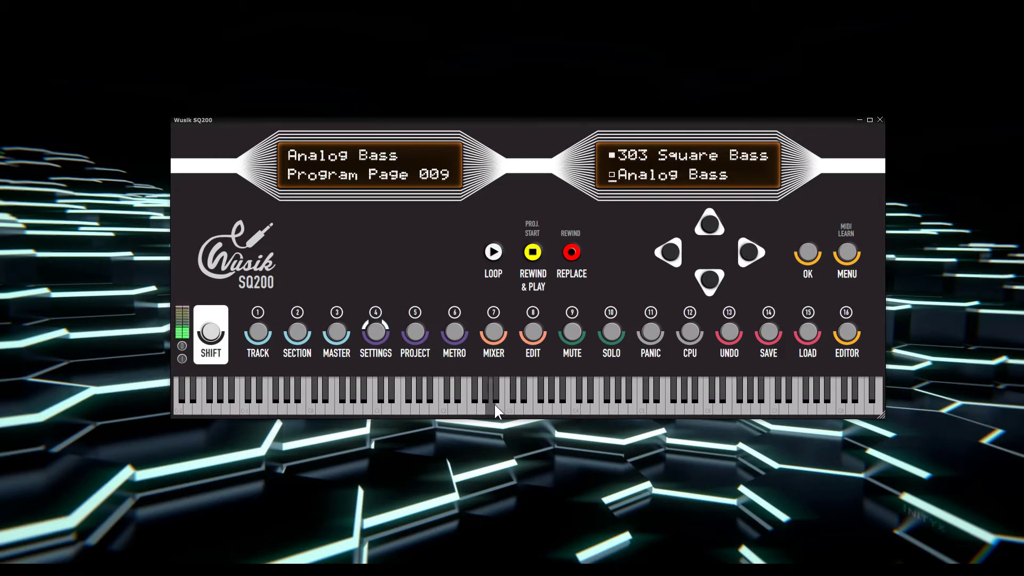
click(499, 412)
Turn on the limiter for the Analog Bass track.
key(Return)
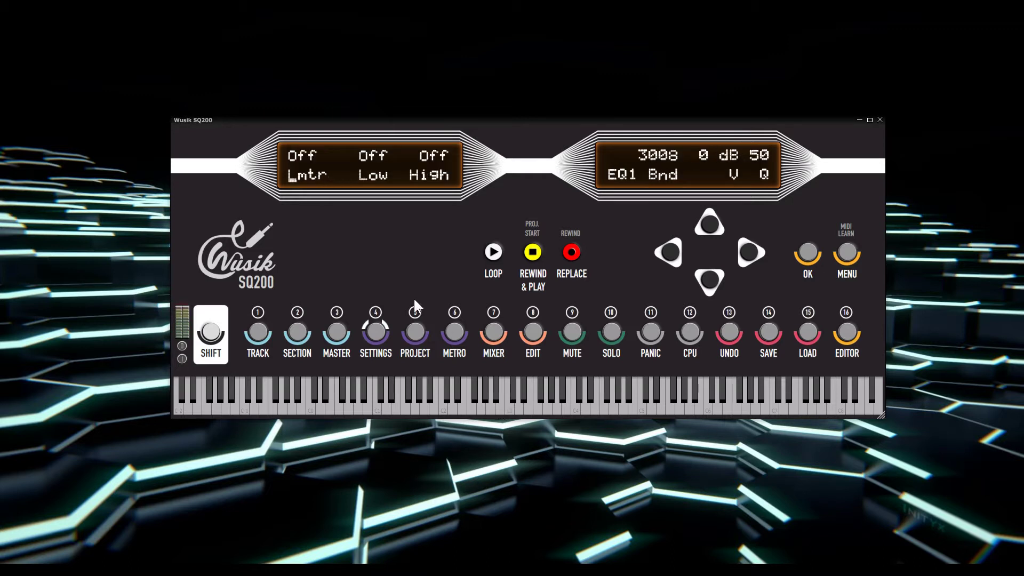
click(304, 183)
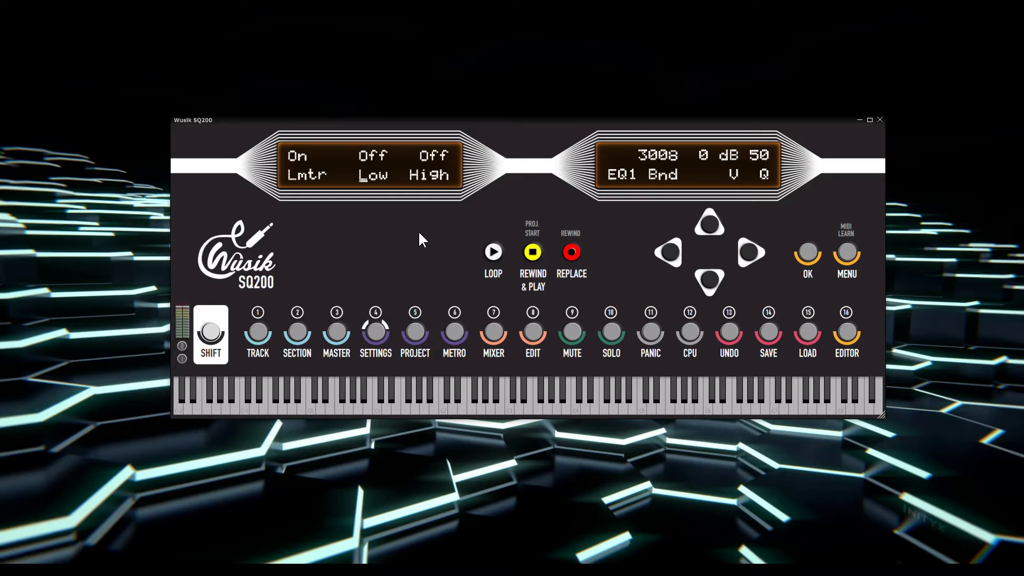
Sweep the track's Low filter through its range and return it to Off.
scroll(418, 231, down, 6)
scroll(421, 234, down, 8)
scroll(422, 242, down, 7)
scroll(422, 243, up, 4)
scroll(423, 244, up, 7)
scroll(422, 243, down, 2)
scroll(422, 243, down, 8)
scroll(423, 244, down, 6)
scroll(438, 251, down, 3)
scroll(510, 408, down, 4)
scroll(511, 409, down, 2)
scroll(509, 407, up, 4)
scroll(503, 409, up, 8)
scroll(500, 408, up, 1)
Sweep the track's High filter while playing notes and return it to Off.
key(Right)
click(506, 409)
scroll(509, 408, up, 18)
scroll(508, 408, up, 20)
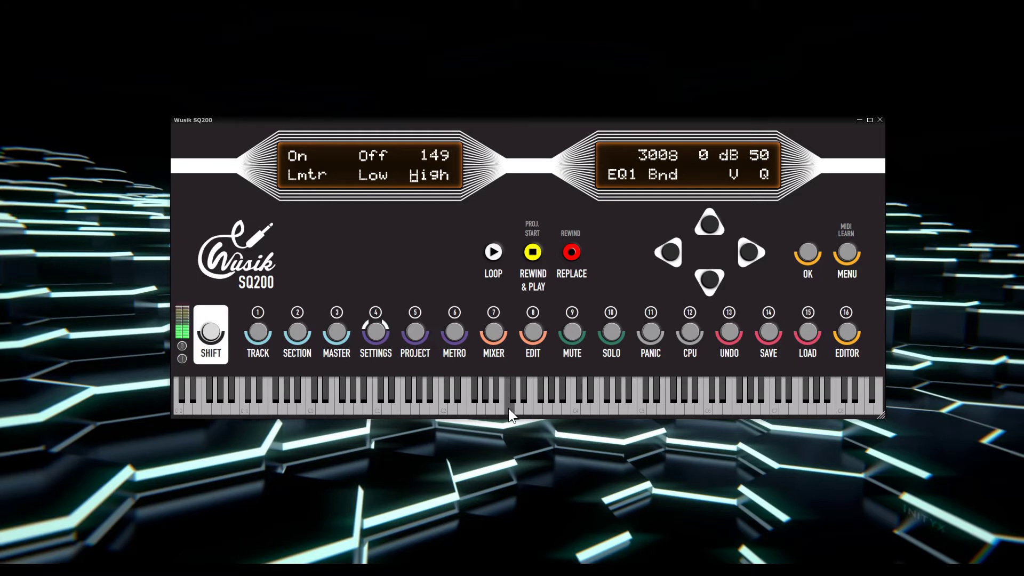
scroll(507, 408, up, 20)
scroll(507, 407, up, 20)
scroll(507, 407, up, 15)
scroll(505, 407, up, 2)
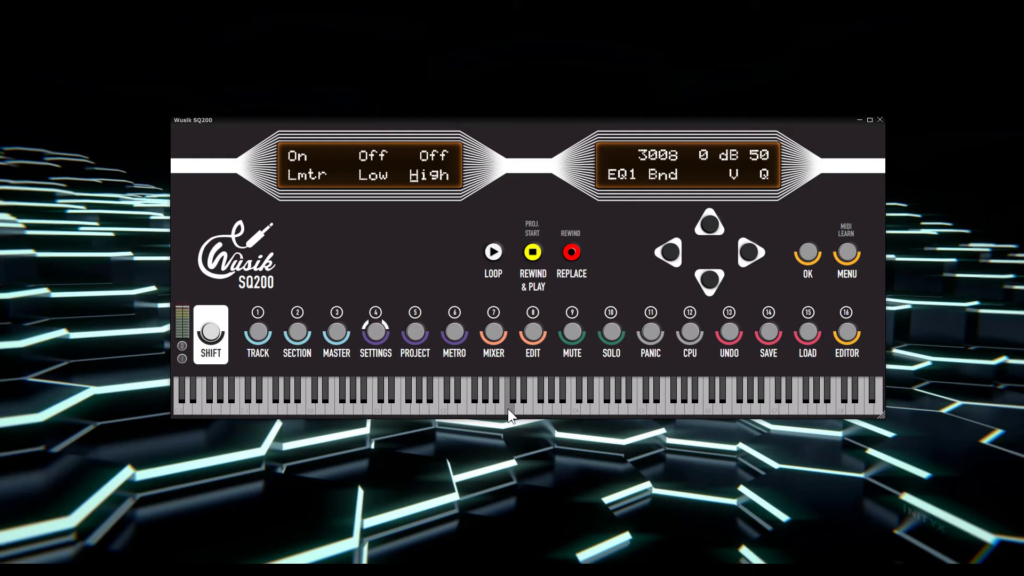
Check the EQ band selection, keep EQ1, and raise its gain to +4.0 dB.
key(Right)
scroll(508, 407, up, 5)
scroll(509, 407, down, 5)
key(Right)
key(Right)
scroll(508, 406, down, 3)
scroll(508, 407, up, 3)
scroll(507, 406, up, 3)
scroll(509, 407, down, 3)
scroll(508, 406, up, 4)
scroll(508, 406, up, 5)
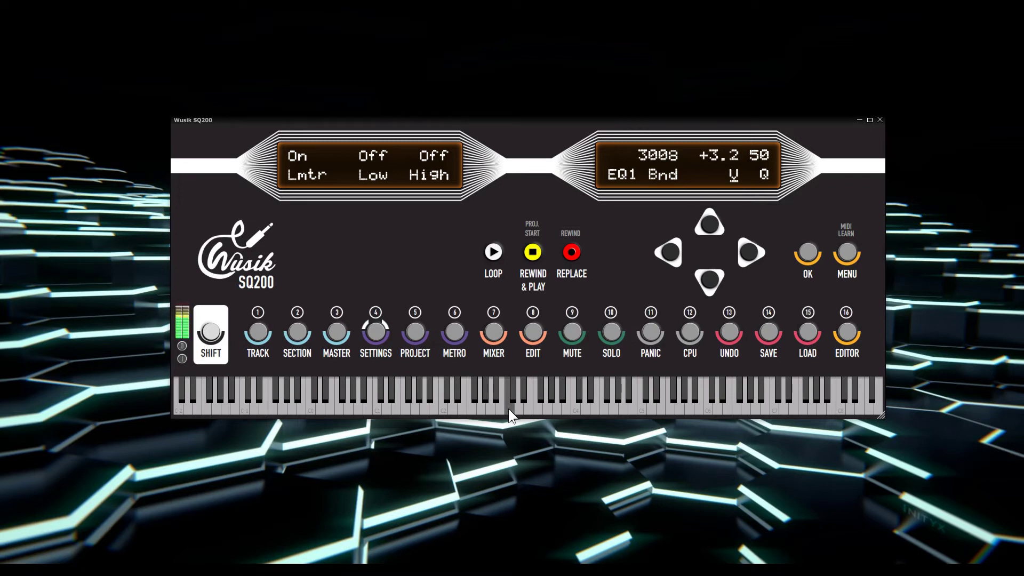
scroll(508, 410, up, 4)
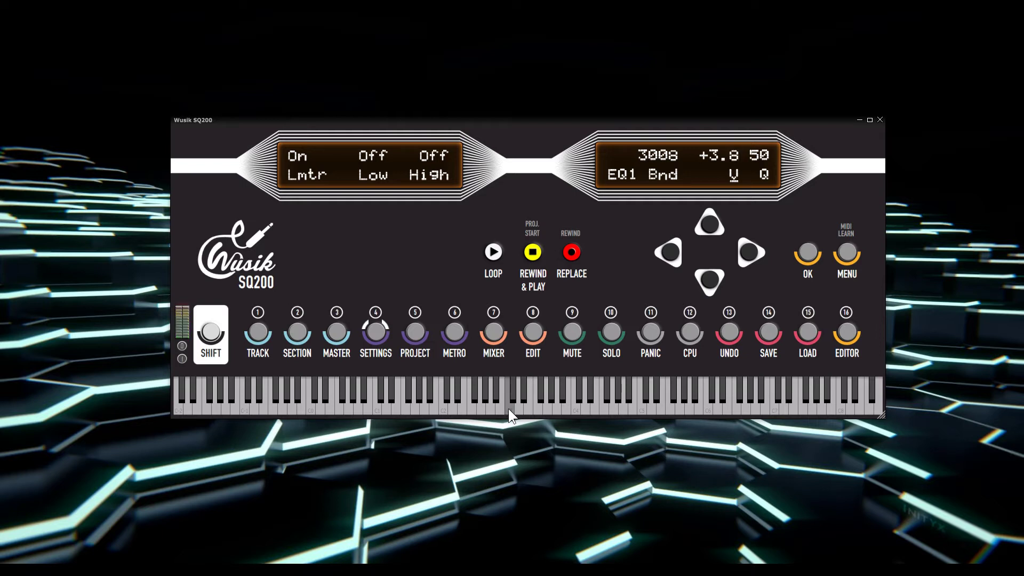
scroll(510, 409, up, 1)
Lower the EQ1 band frequency to 90.
key(Left)
scroll(510, 410, down, 5)
scroll(510, 410, down, 8)
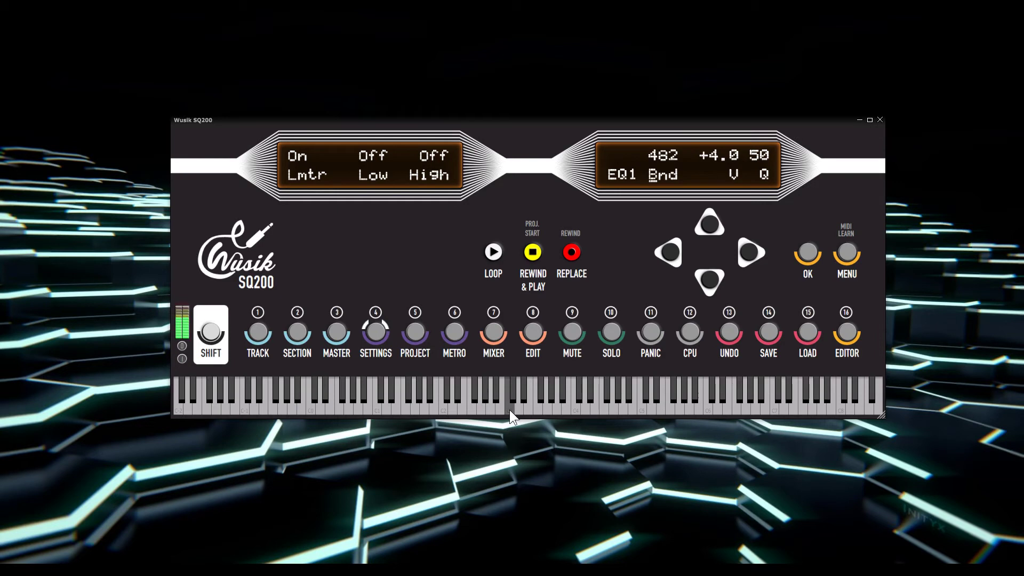
scroll(511, 412, down, 8)
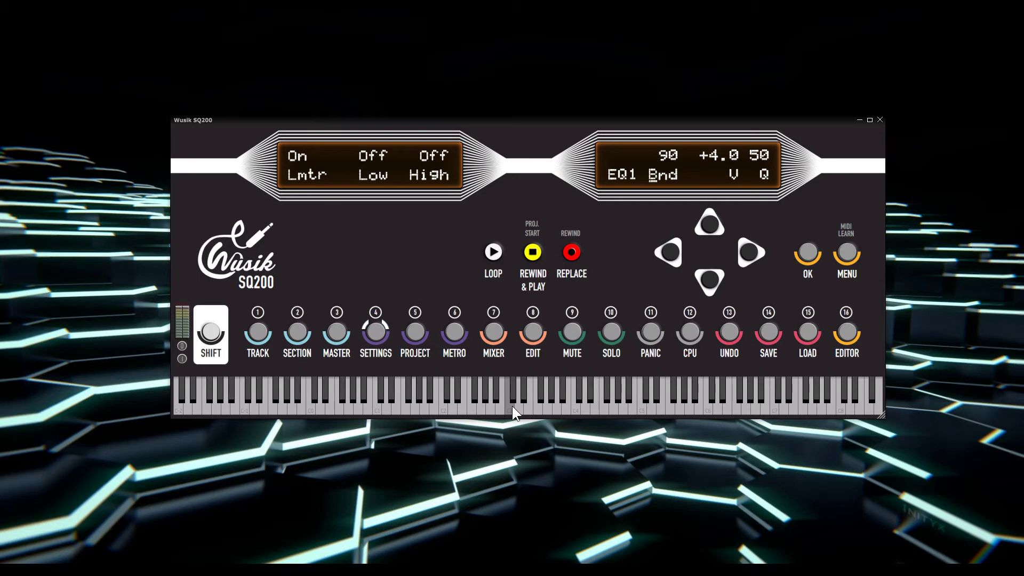
Compare the EQ1 gain at 0 dB and +14.0 dB while playing notes.
key(Right)
key(Down)
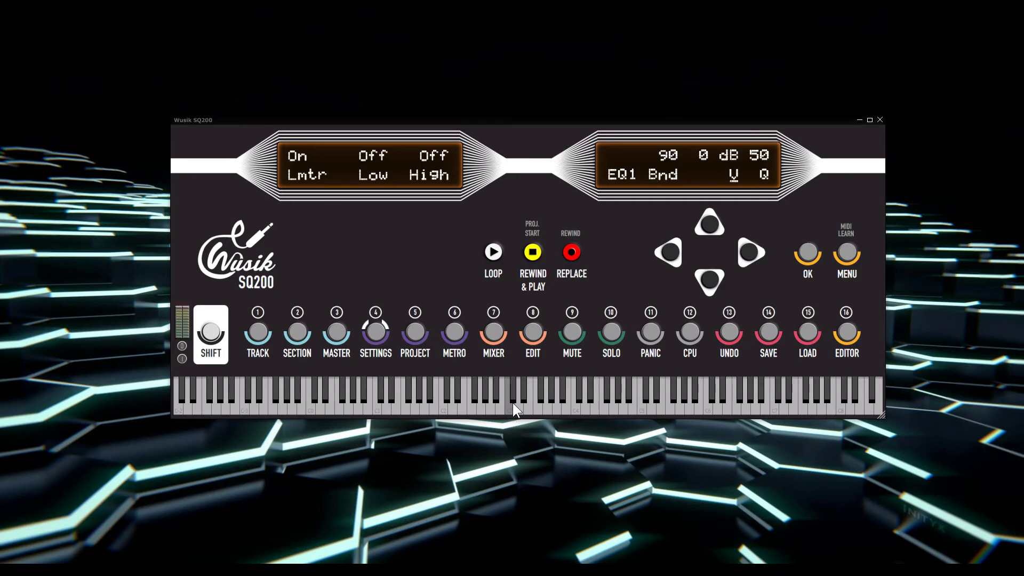
click(512, 404)
key(Up)
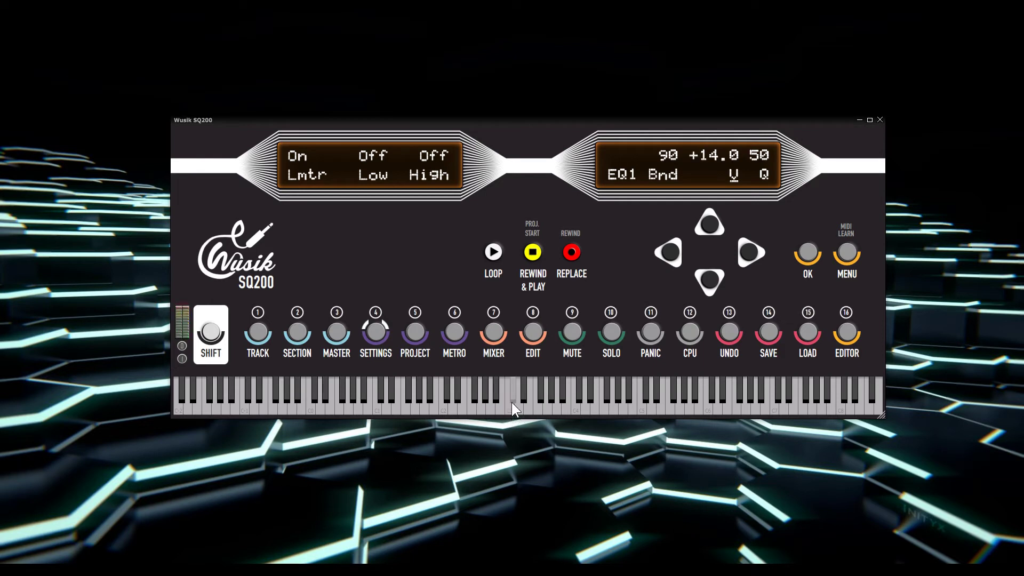
Reset the EQ1 gain and raise it in small steps to +1.9 dB.
key(Delete)
key(Up)
key(Up)
key(Up)
key(Up)
key(Up)
key(Up)
key(Up)
key(Up)
key(Up)
key(Up)
key(Up)
key(Up)
key(Up)
key(Up)
key(Up)
key(Up)
key(Up)
key(Up)
key(Up)
Step through the track's output choices and set the output back to Main.
key(Right)
key(Right)
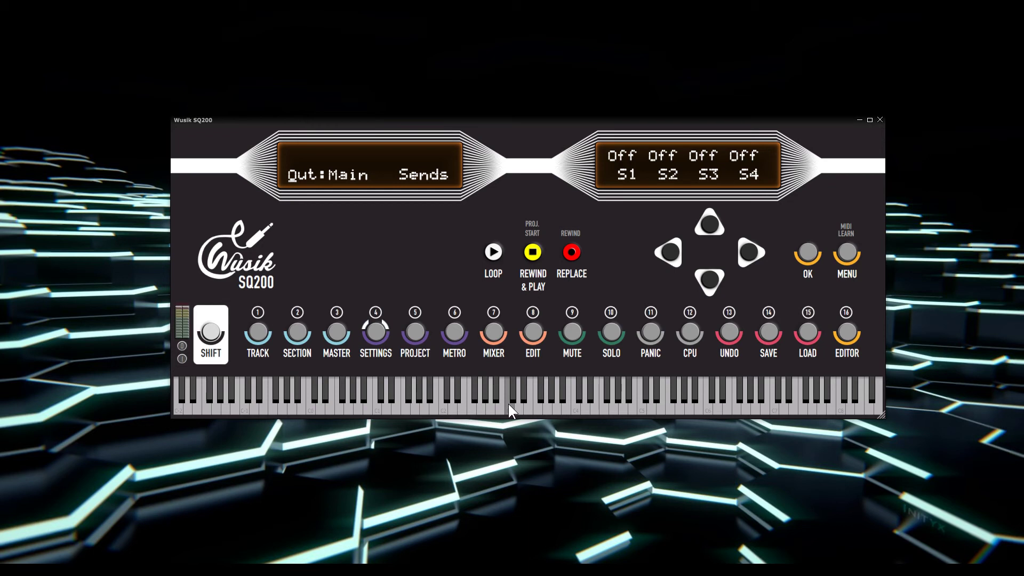
key(Up)
key(Up)
key(Up)
key(Up)
key(Up)
key(Up)
key(Up)
key(Up)
key(Up)
key(Up)
key(Up)
key(Up)
key(Up)
key(Down)
key(Down)
key(Down)
key(Down)
key(Down)
key(Down)
key(Down)
key(Down)
key(Down)
key(Down)
key(Down)
key(Down)
key(Down)
Examine the track's sends S1 to S4 and the matching send channels in the master section.
key(Right)
key(Right)
key(Right)
key(Right)
click(334, 332)
key(Up)
key(Up)
key(Up)
key(Up)
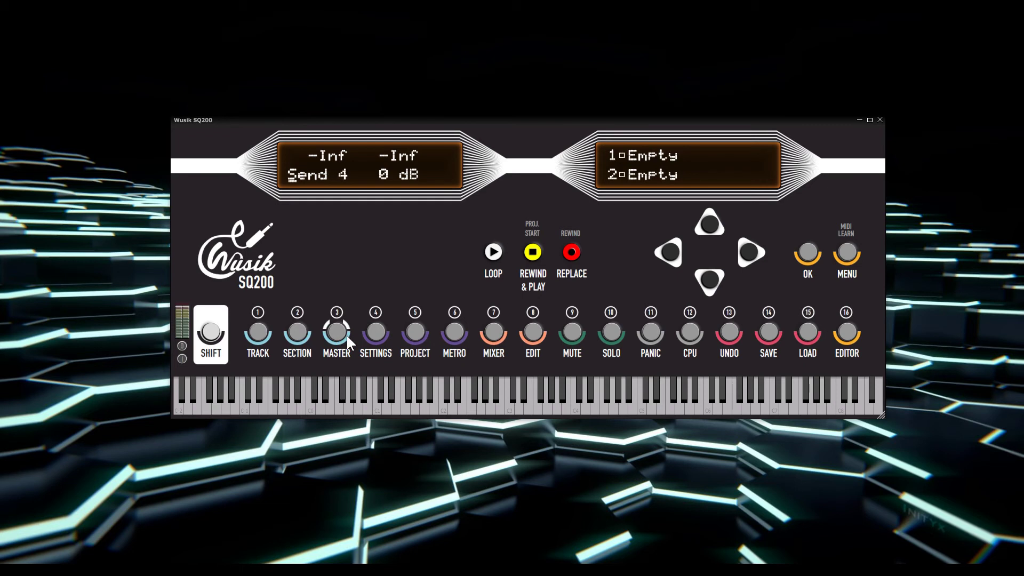
key(Up)
key(Up)
key(Up)
key(Up)
key(Up)
key(Up)
key(Up)
key(Up)
Return to the Analog Bass track settings and move through the pages to the Side Chain settings.
click(377, 331)
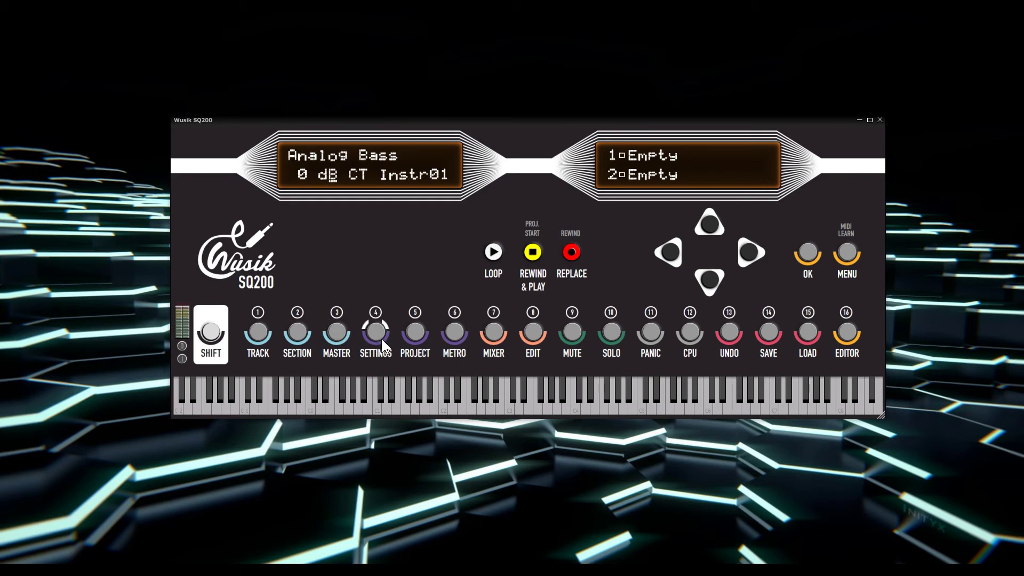
key(Right)
key(Right)
key(Right)
key(Right)
key(Right)
key(Right)
key(Right)
key(Right)
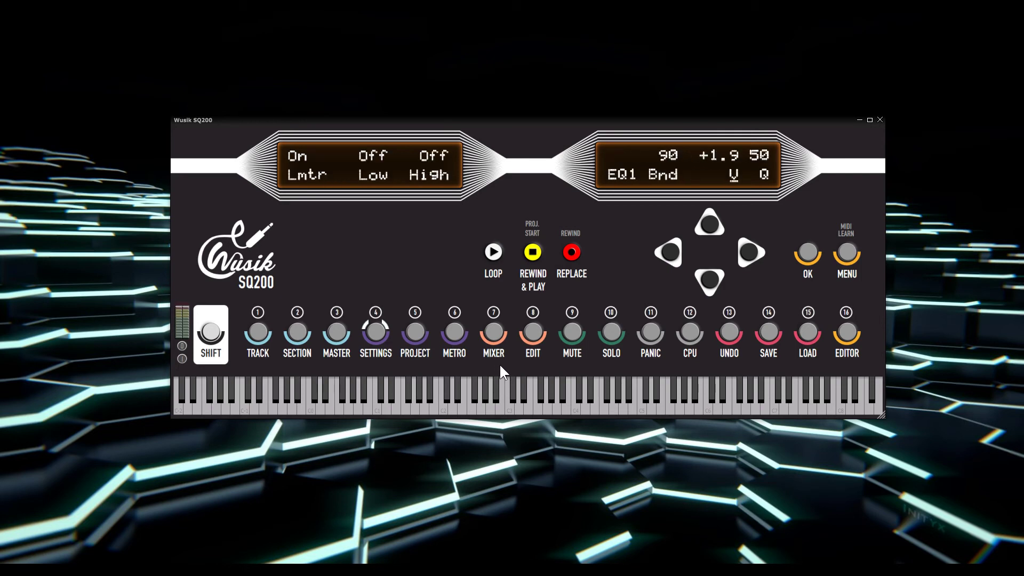
key(Right)
key(Right)
key(Right)
key(Right)
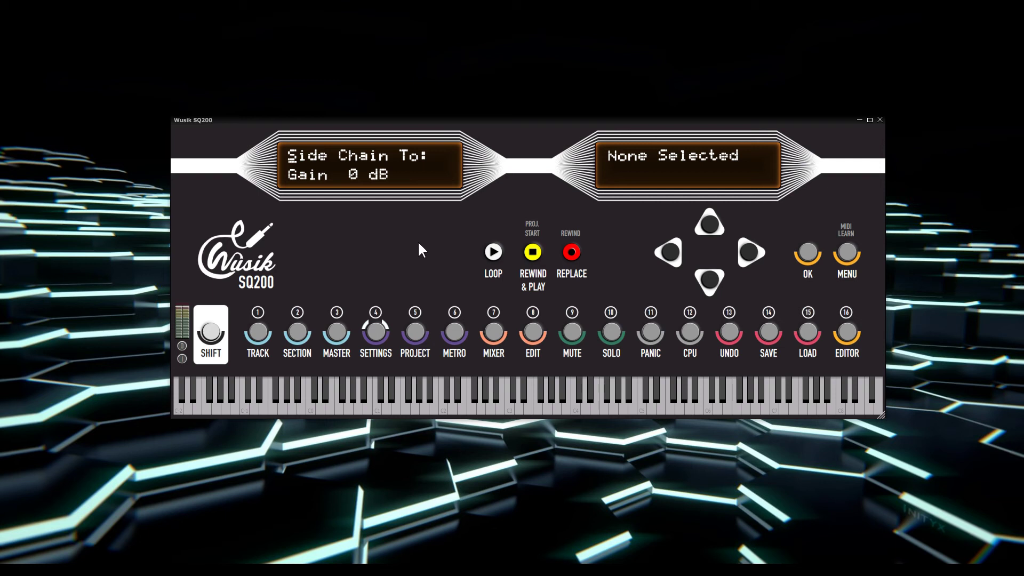
Look through the track's side chain, automation read/write and compressor settings.
key(Left)
key(Right)
key(Right)
key(Right)
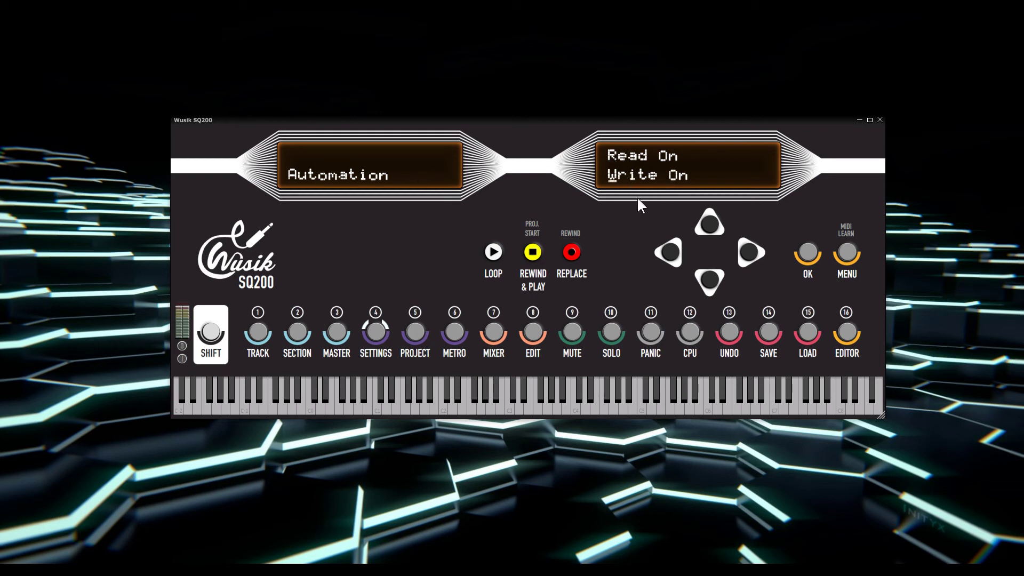
key(Right)
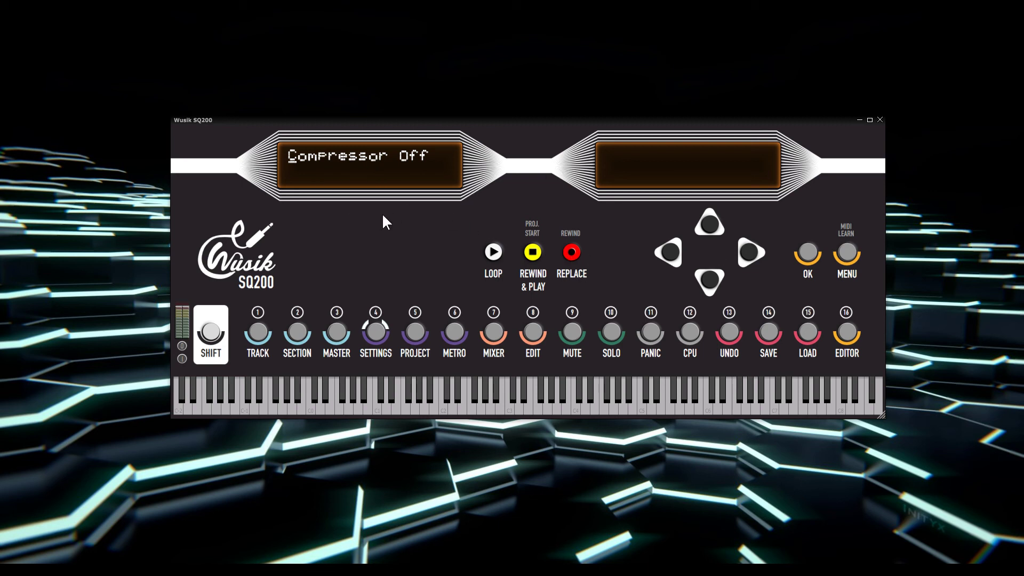
Go back to the Analog Bass track's volume and plugin slots page, revisiting program page 9 on the way.
scroll(384, 215, up, 7)
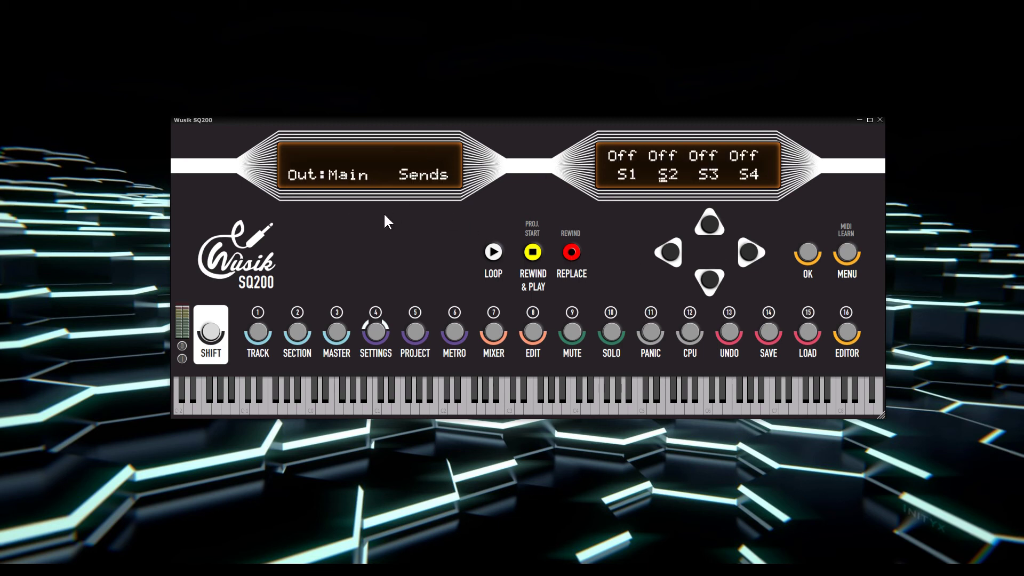
scroll(385, 215, up, 7)
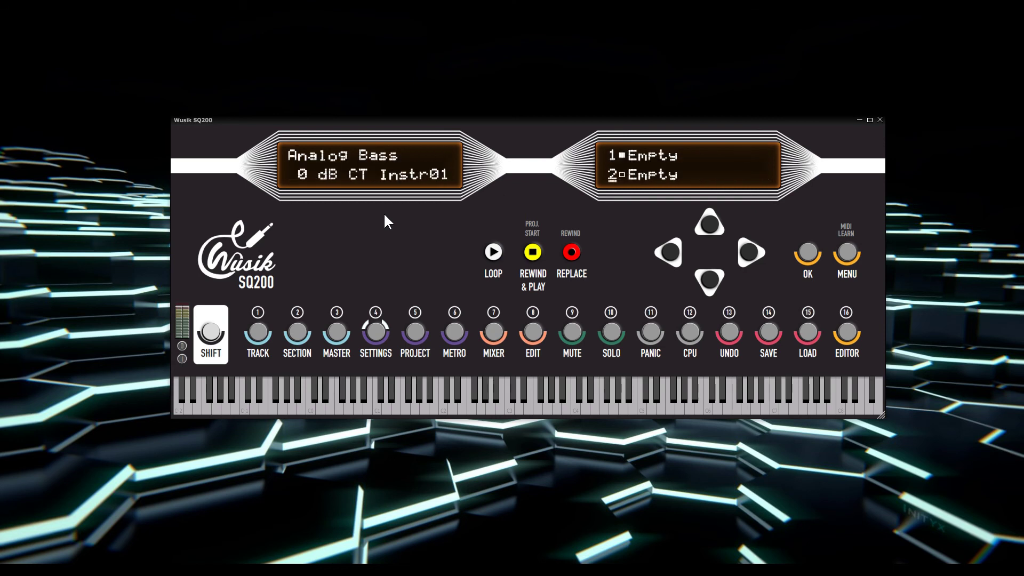
scroll(390, 221, up, 1)
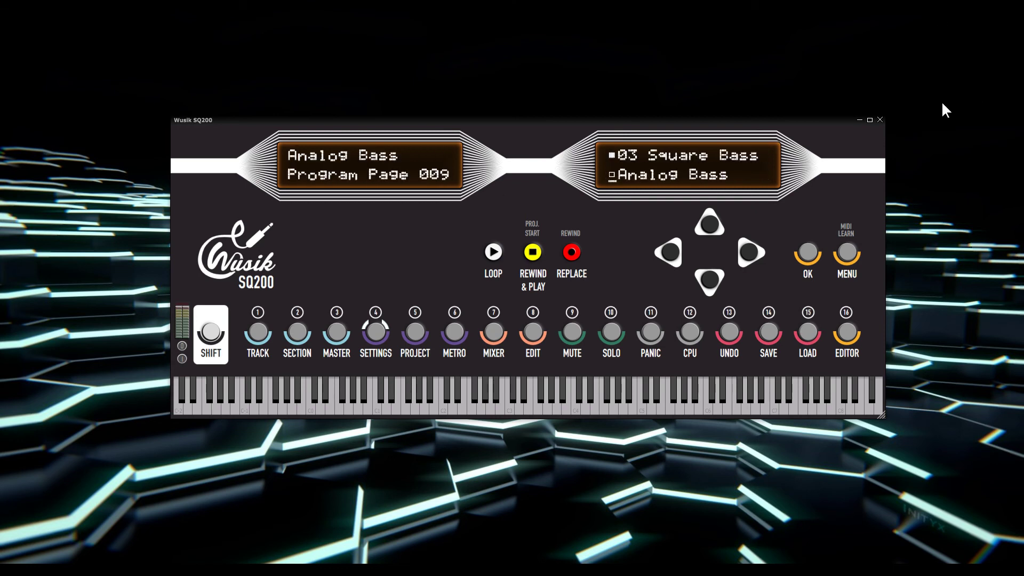
scroll(384, 228, down, 1)
scroll(385, 228, up, 1)
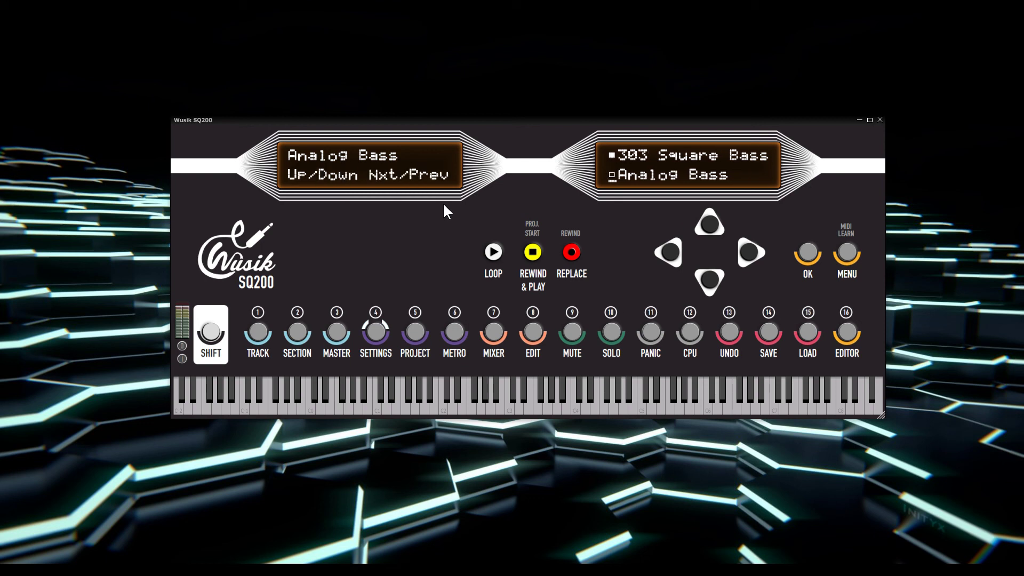
scroll(444, 206, down, 1)
scroll(443, 202, up, 3)
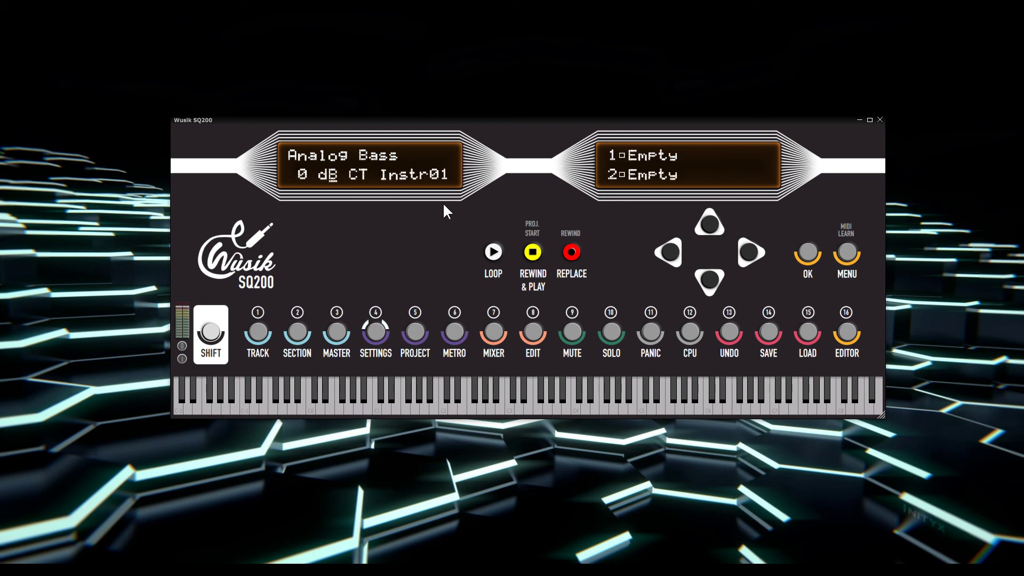